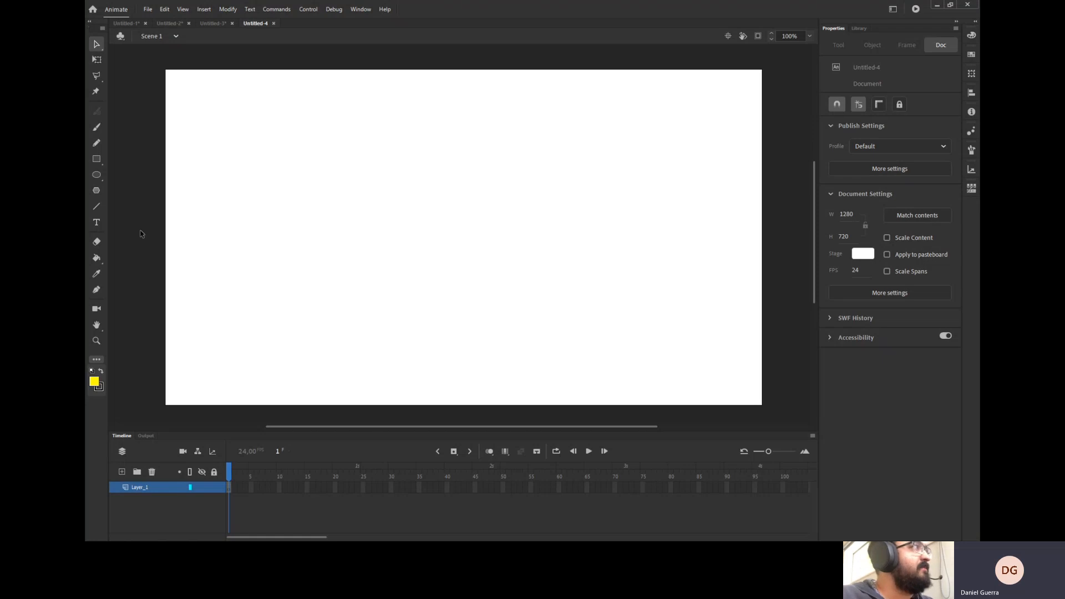
Step: Draw a circle about 125 px wide with a light blue fill and black outline, slightly left of the stage's centre
click(97, 175)
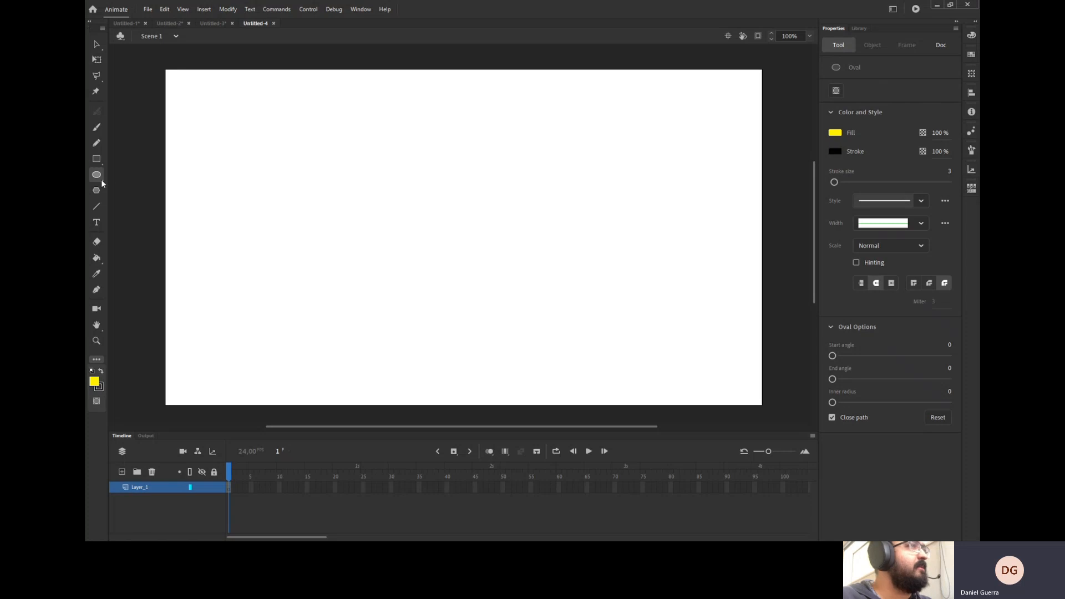
click(837, 134)
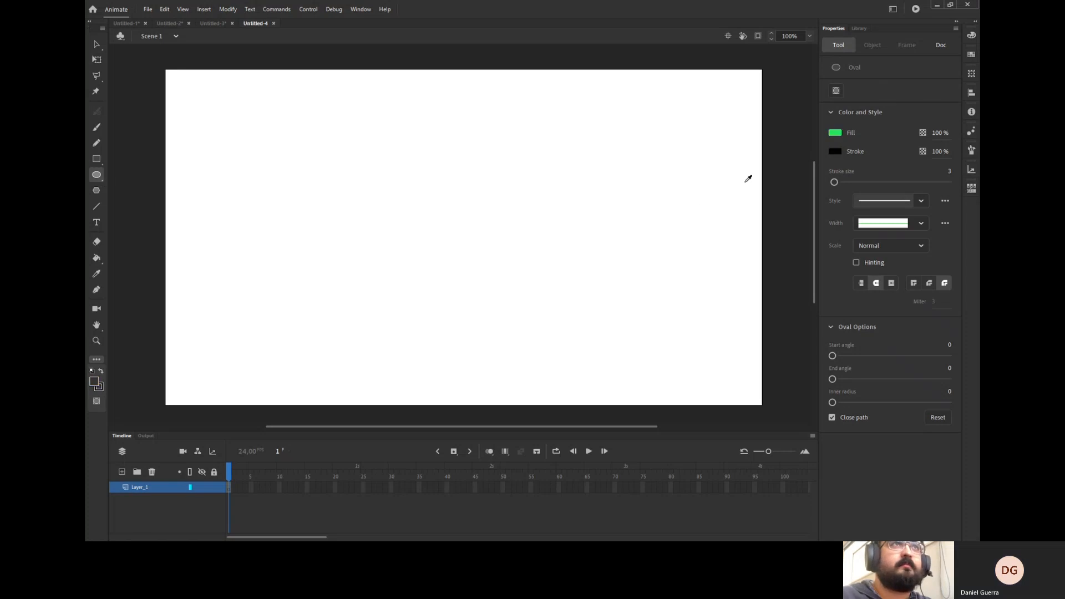
click(694, 208)
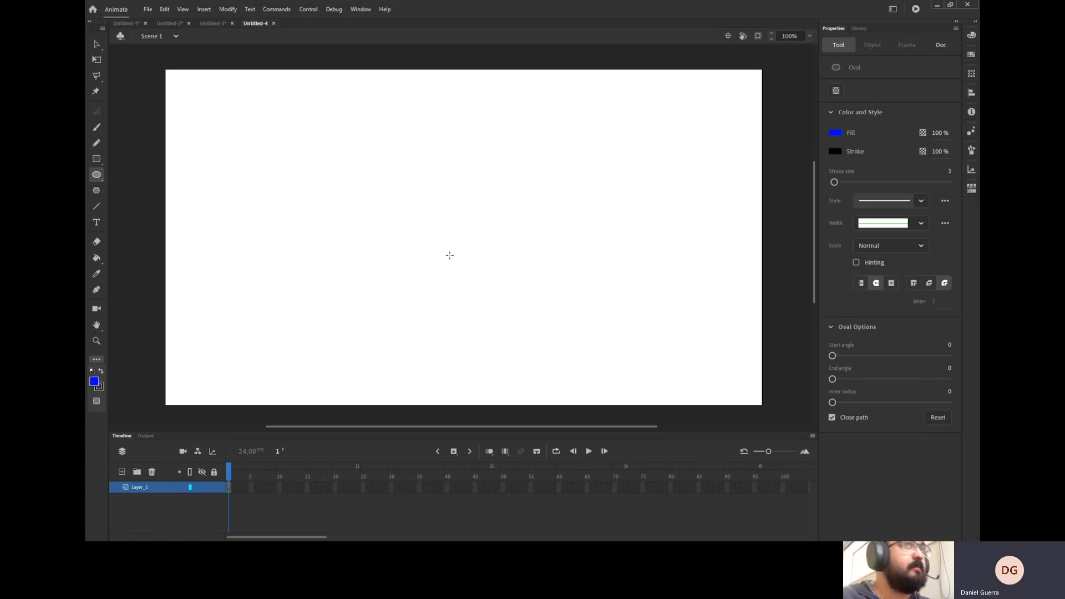
click(836, 135)
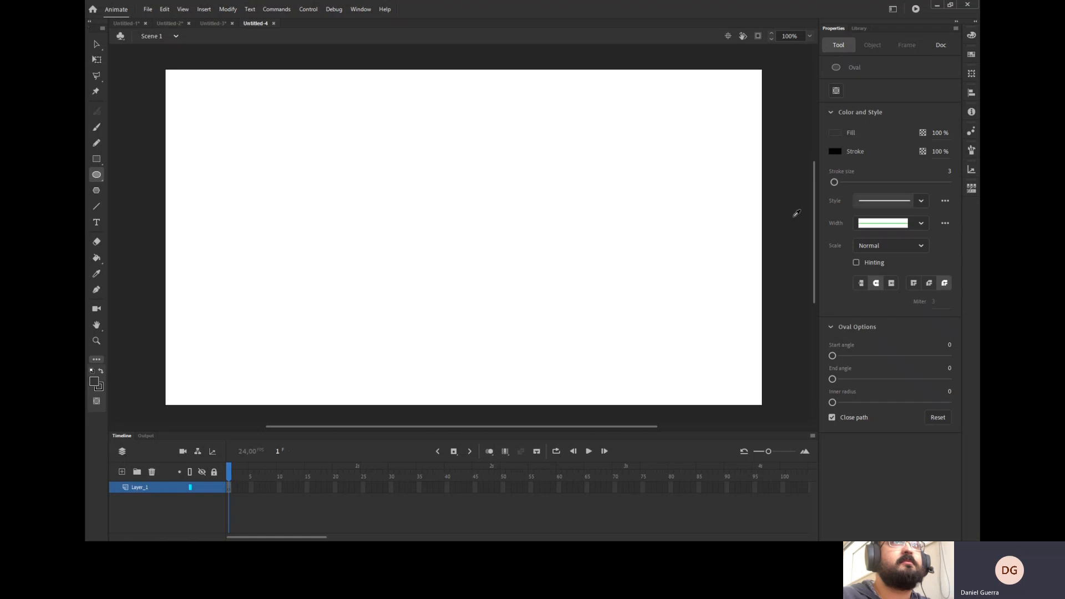
click(724, 191)
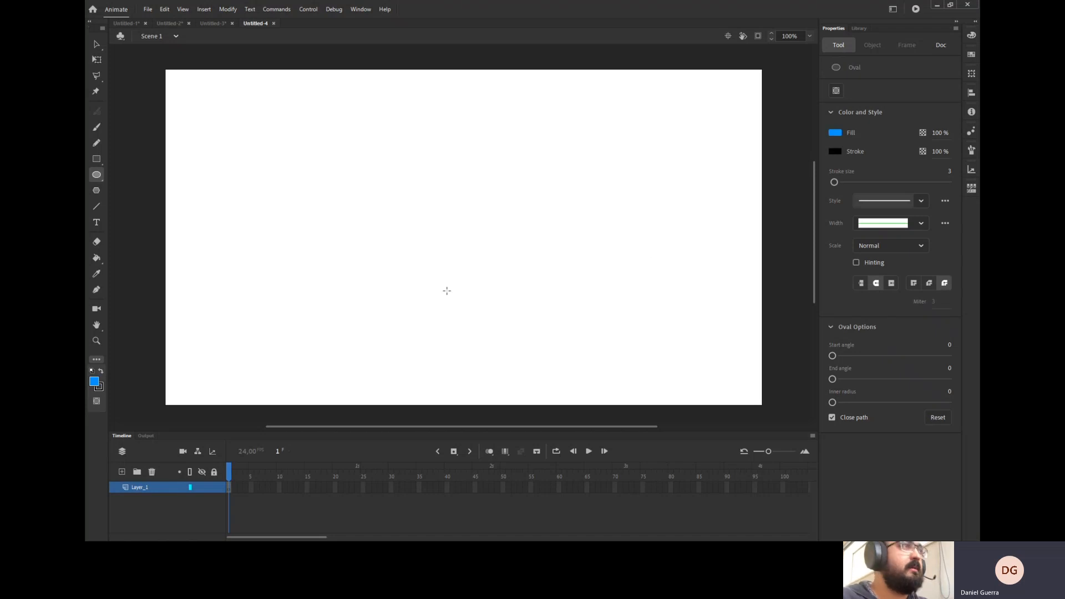
drag(436, 277, 461, 306)
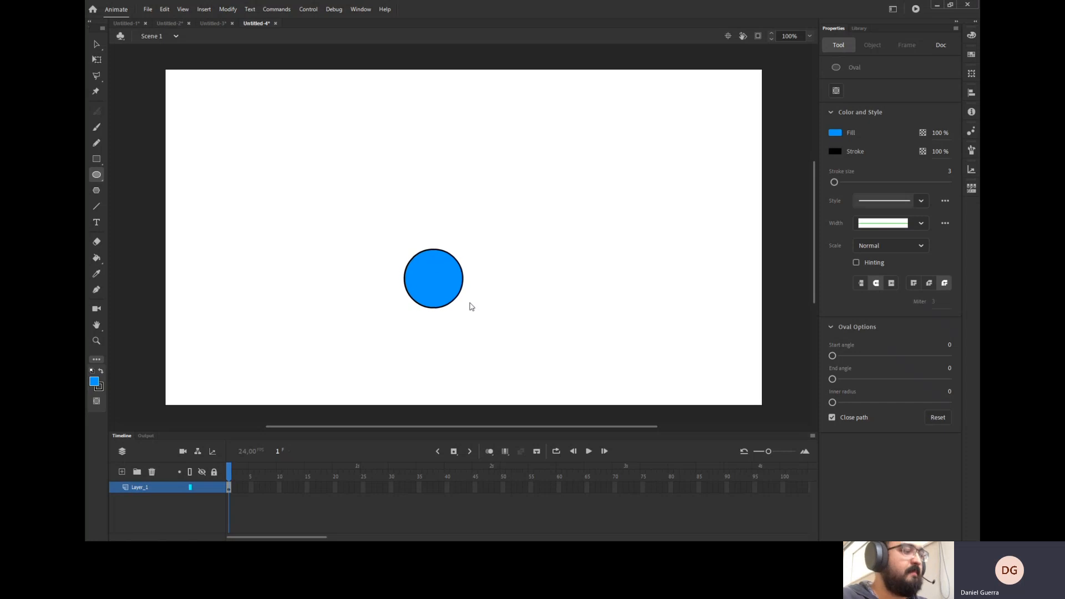
Step: Draw a vertical black line about 316 px long upward from the circle's top and set its stroke size to 5
click(98, 208)
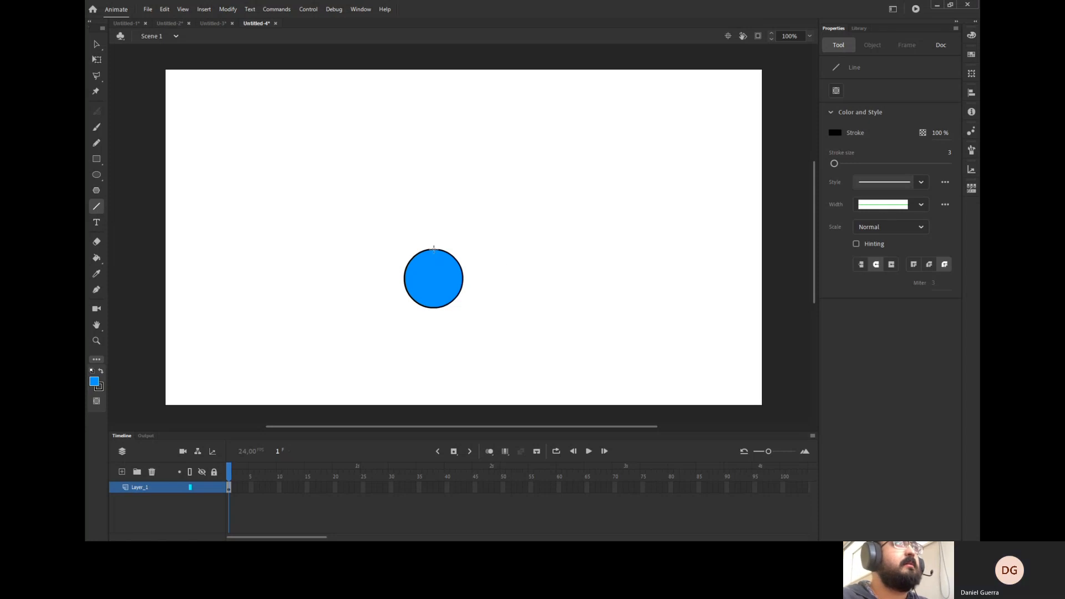
drag(433, 248, 434, 101)
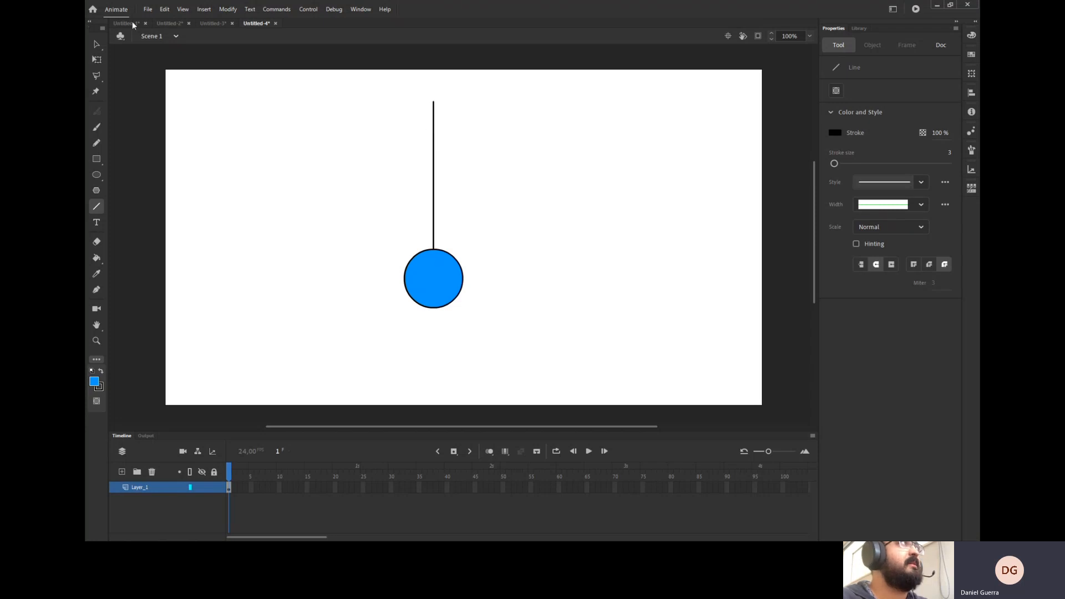
click(96, 44)
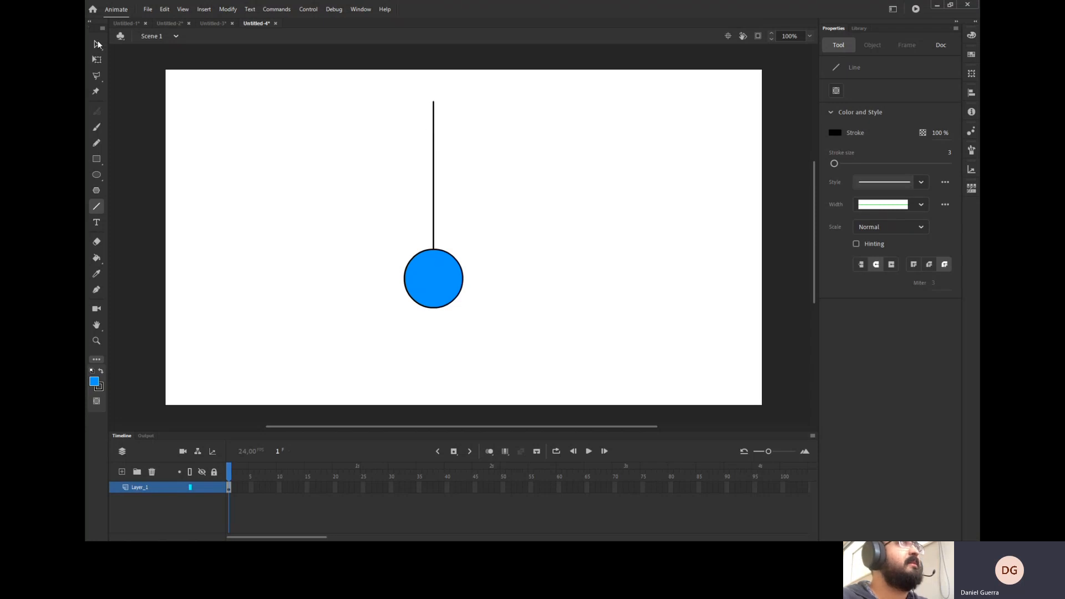
click(434, 155)
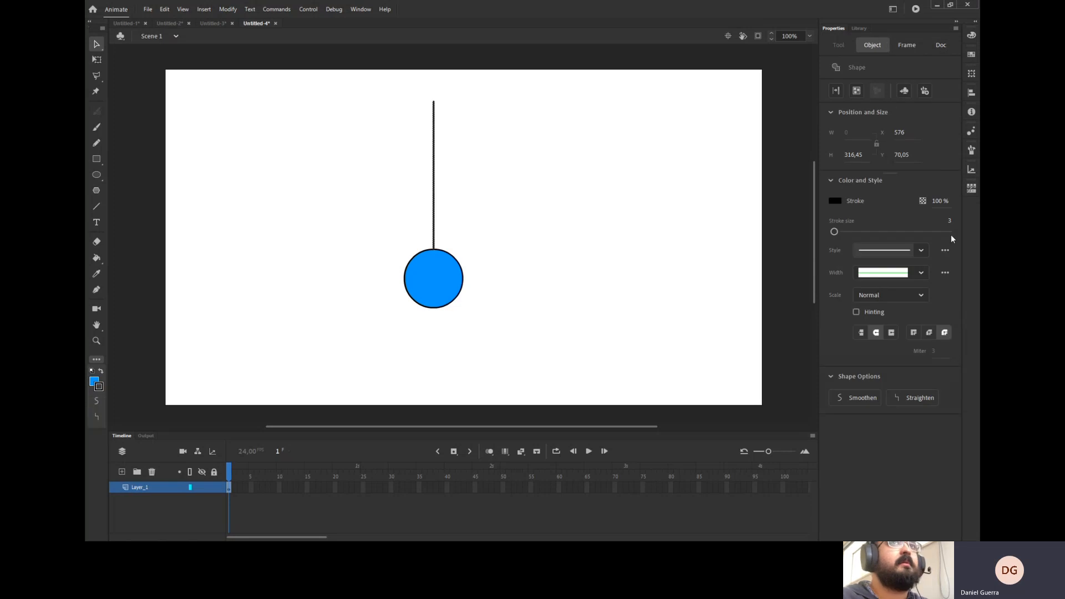
click(949, 221)
text(5)
key(Return)
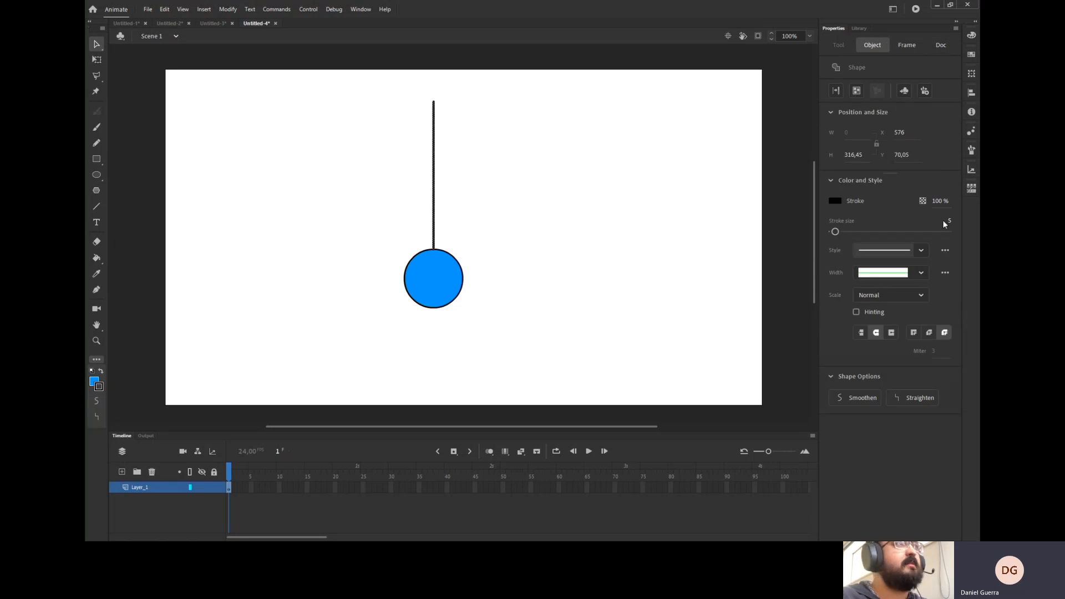
click(473, 247)
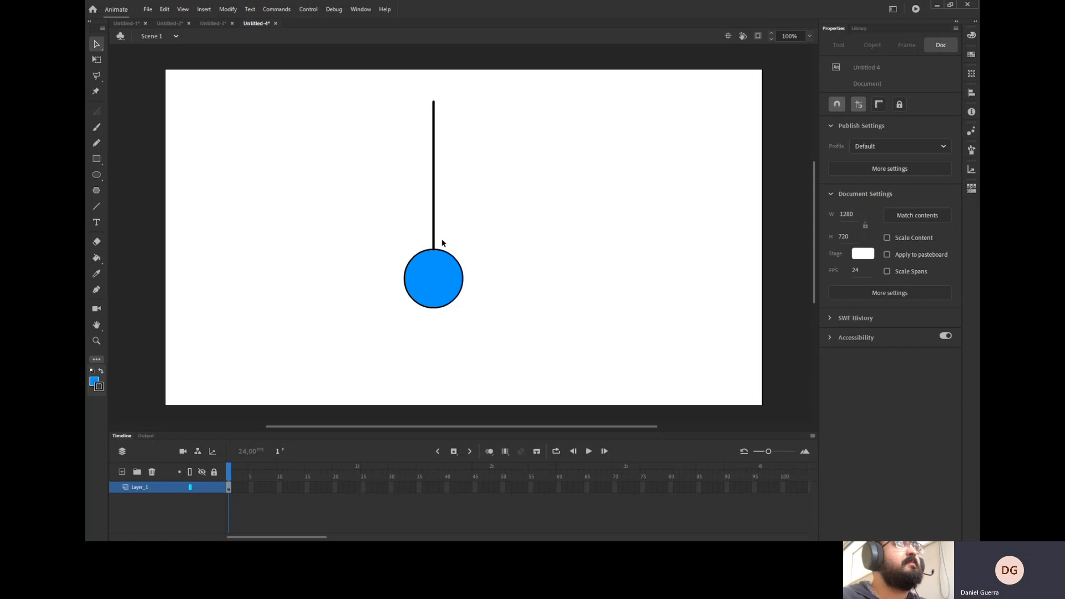
Step: Nudge the vertical line up to about Y 68.4 so its lower end sits within the circle's outline
scroll(437, 254, up, 3)
scroll(437, 253, down, 4)
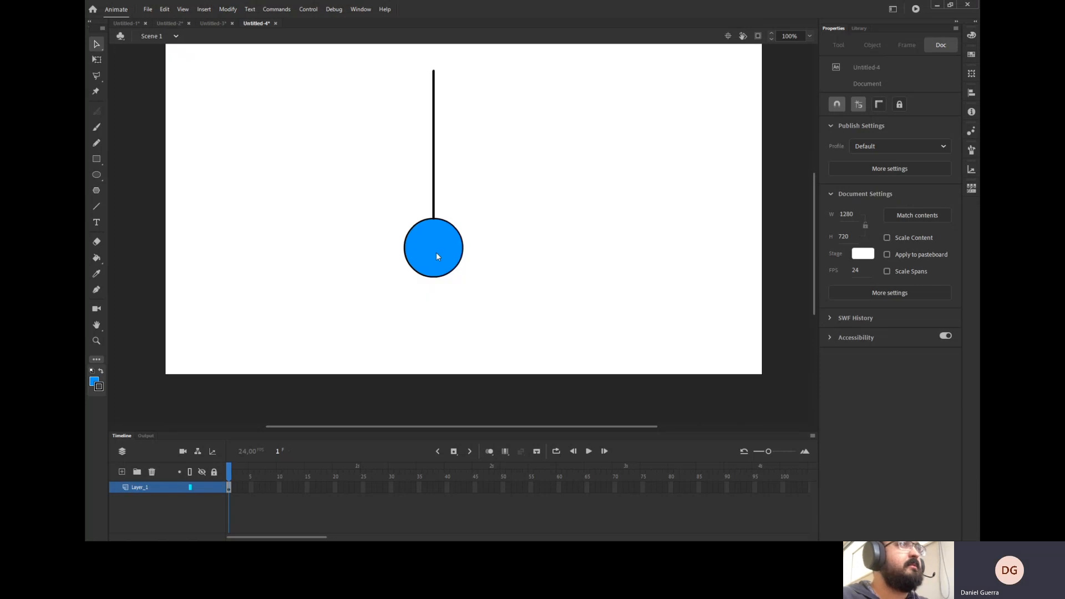
scroll(436, 252, up, 4)
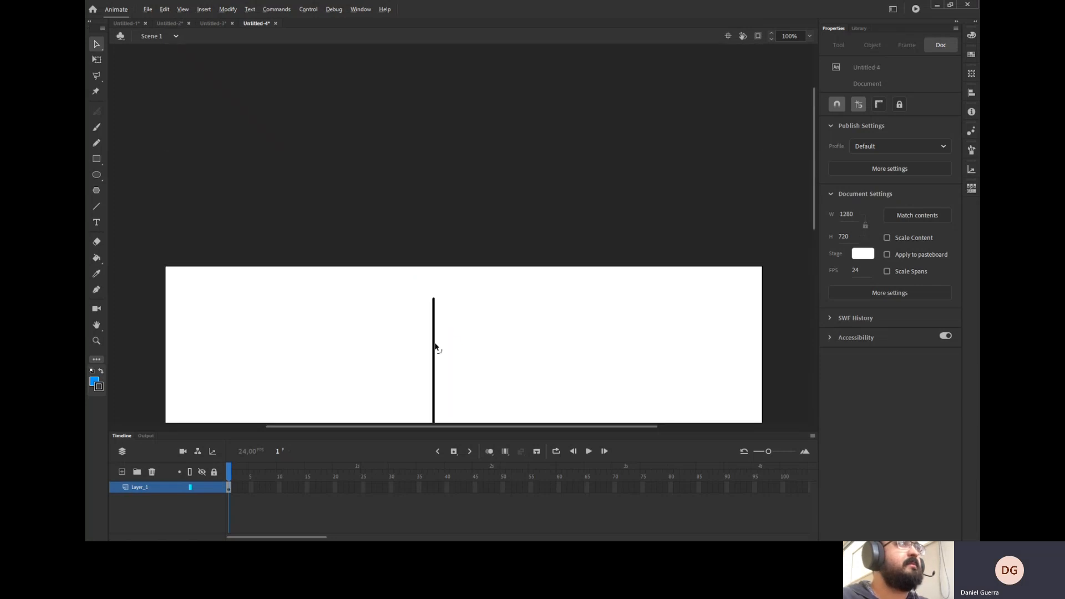
scroll(435, 342, down, 2)
scroll(439, 333, down, 2)
scroll(435, 222, up, 3)
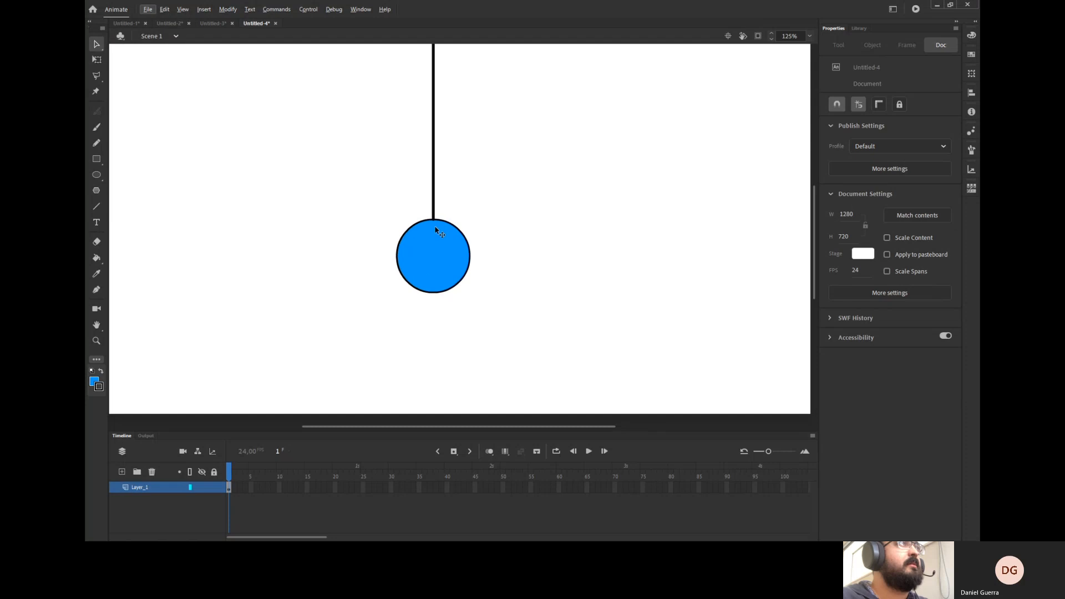
scroll(434, 223, up, 4)
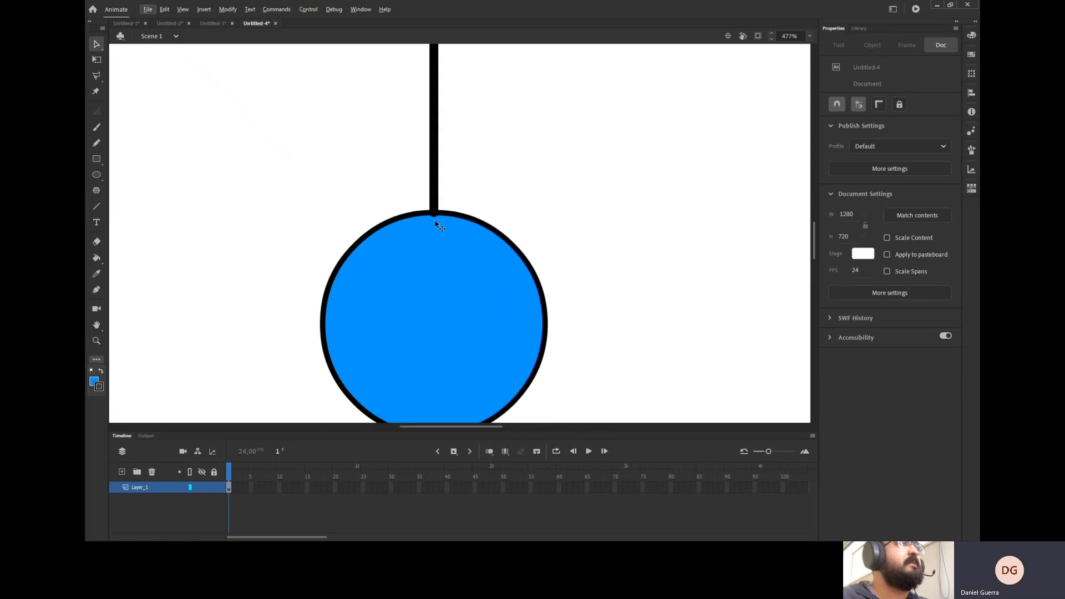
scroll(440, 181, up, 1)
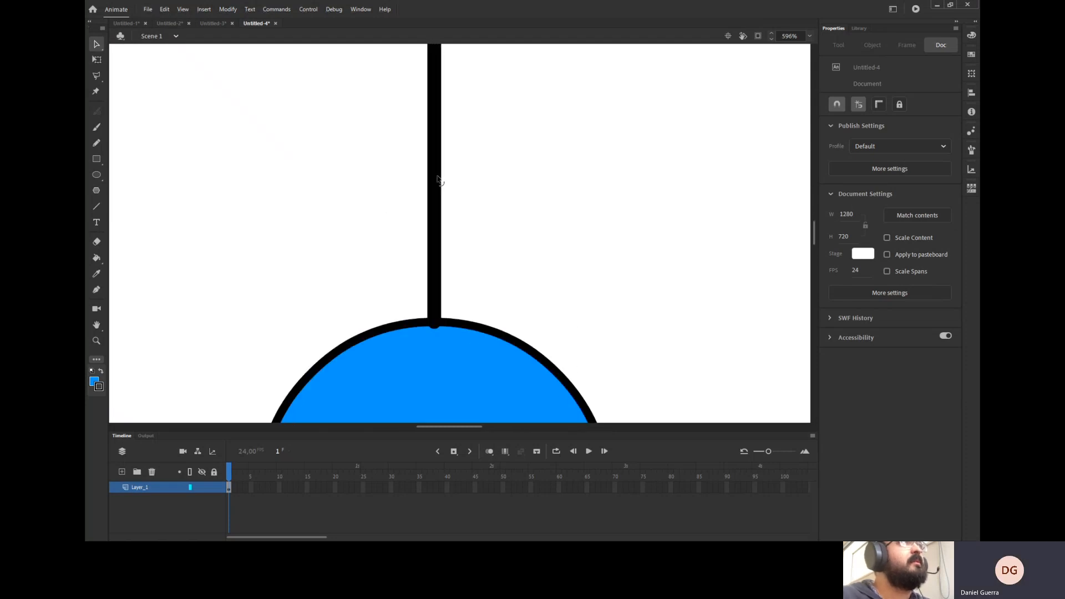
scroll(438, 239, up, 3)
scroll(438, 242, down, 3)
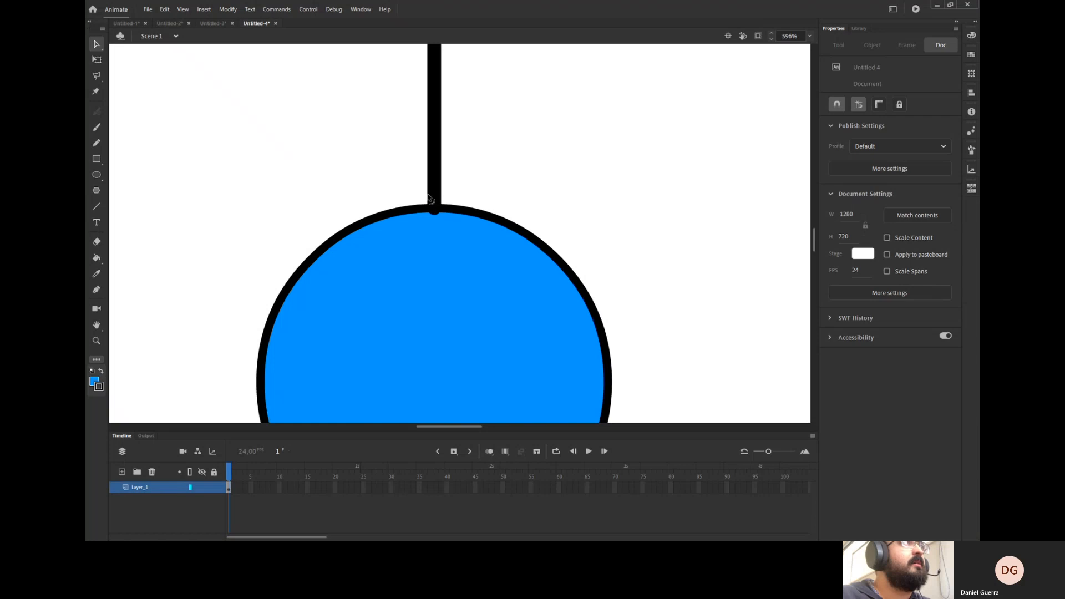
click(431, 197)
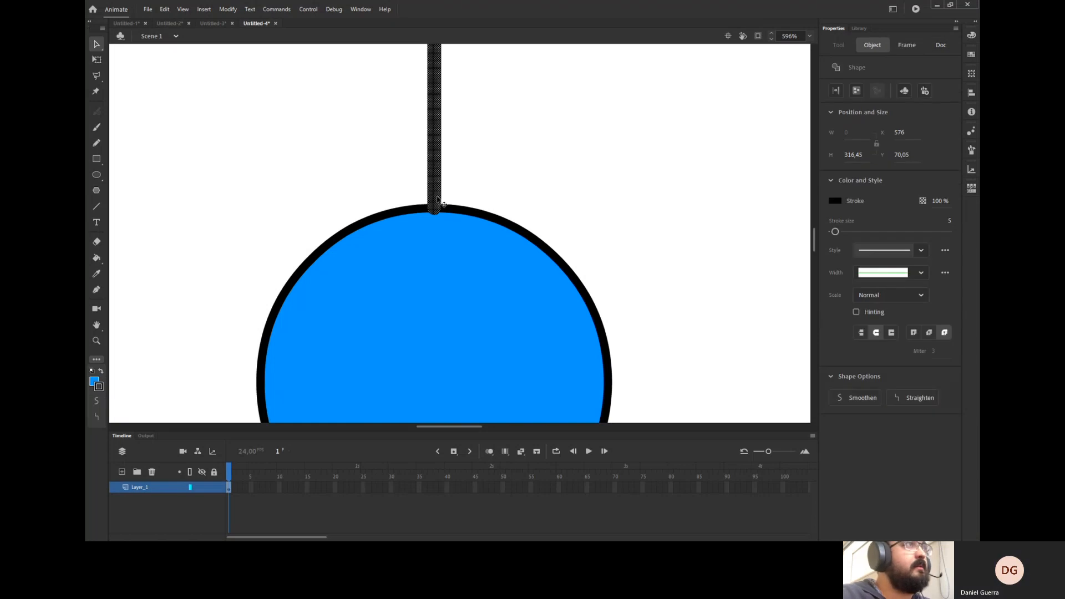
key(Up)
key(Up)
key(Up)
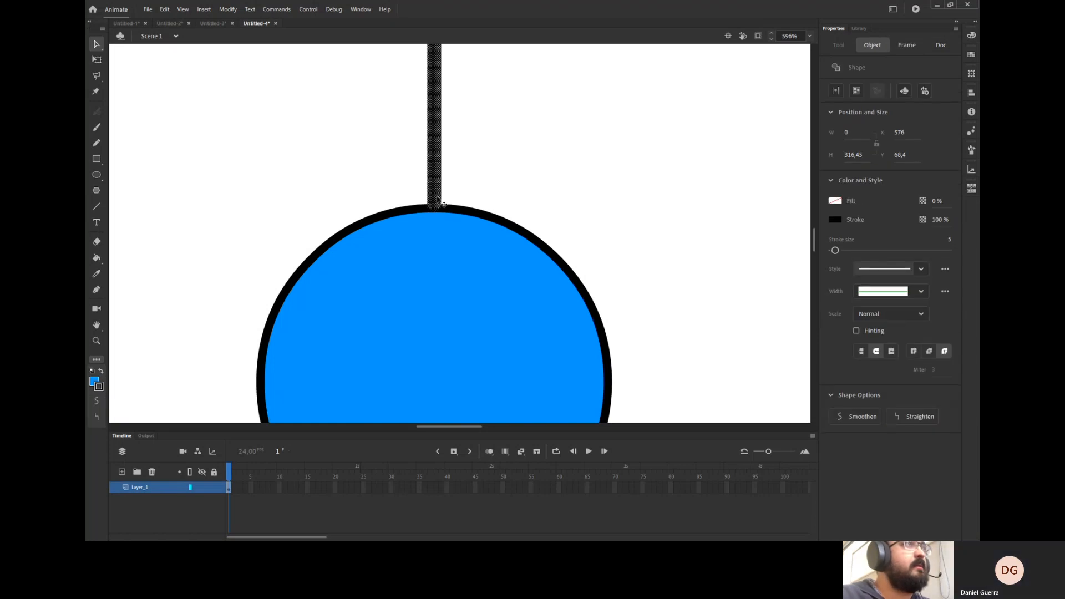
click(768, 99)
Step: Convert the line and circle together into a Graphic symbol named Pendulum
scroll(767, 97, up, 3)
scroll(767, 98, right, 3)
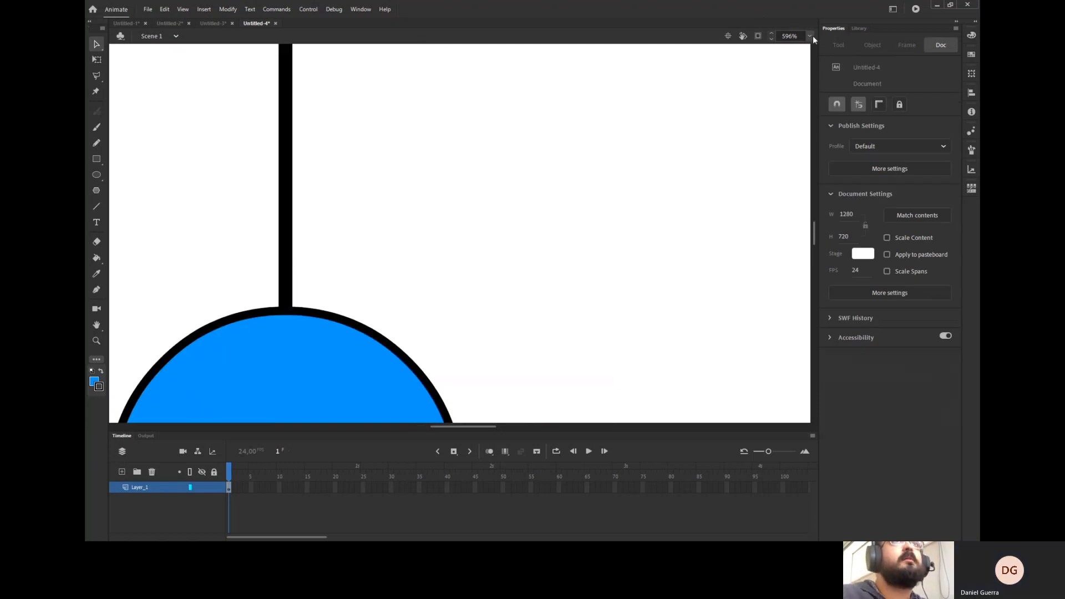
key(ctrl+2)
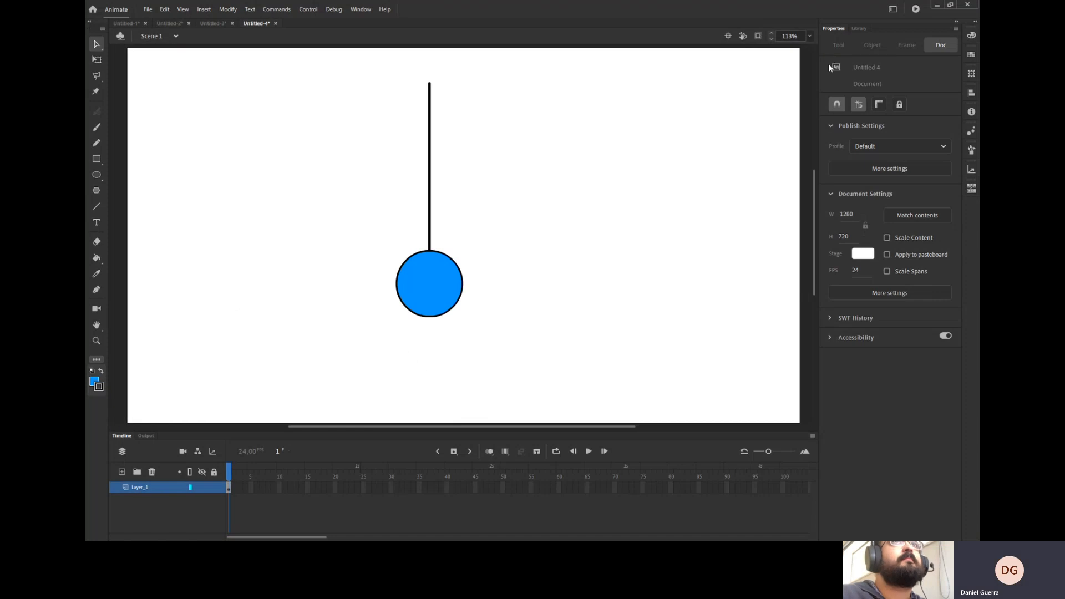
key(ctrl+3)
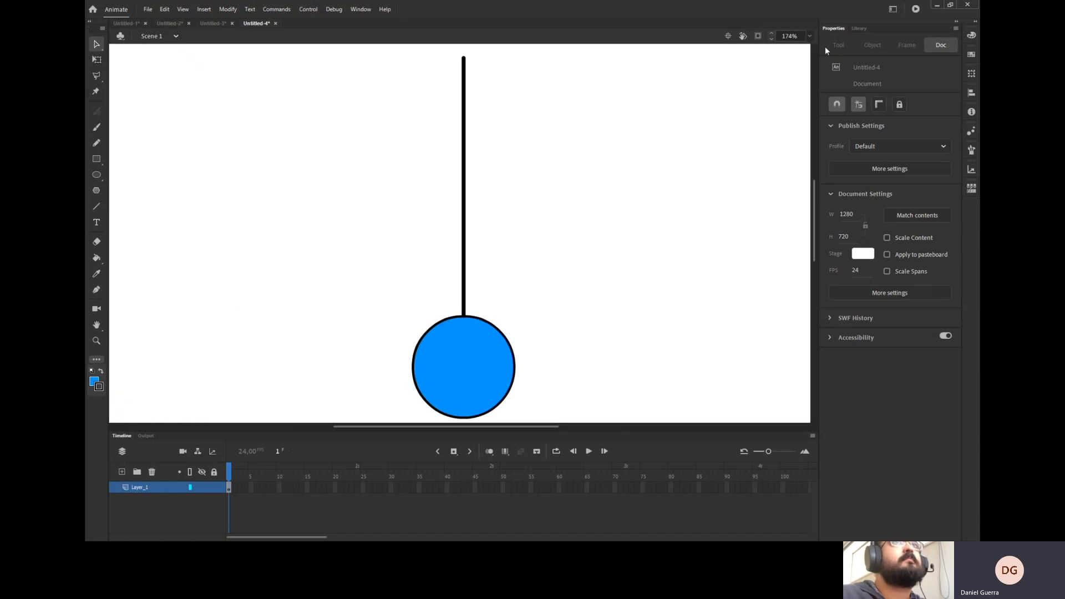
key(ctrl+2)
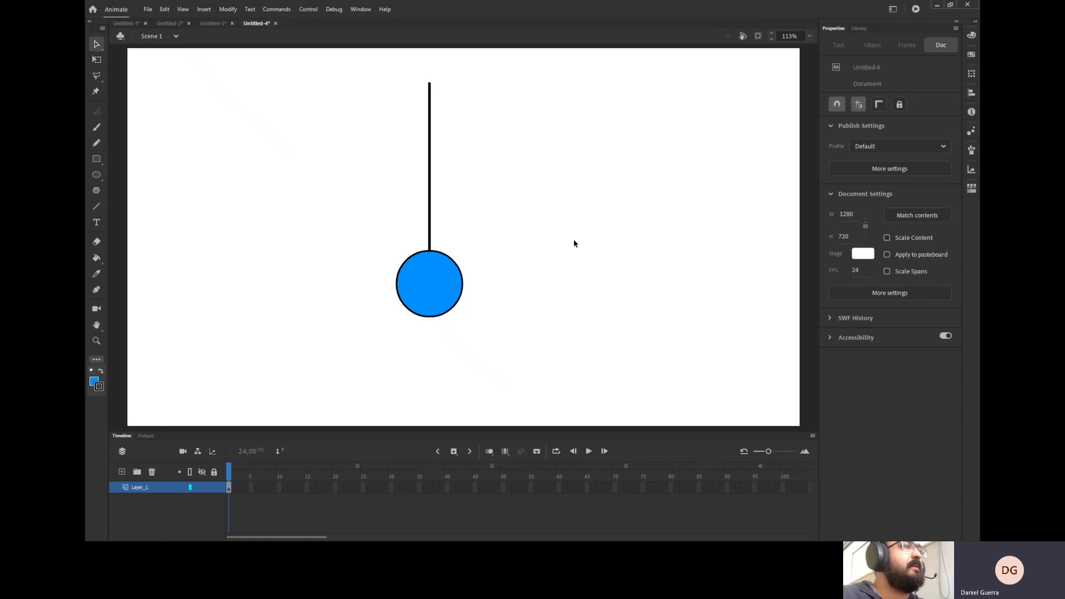
scroll(574, 243, down, 2)
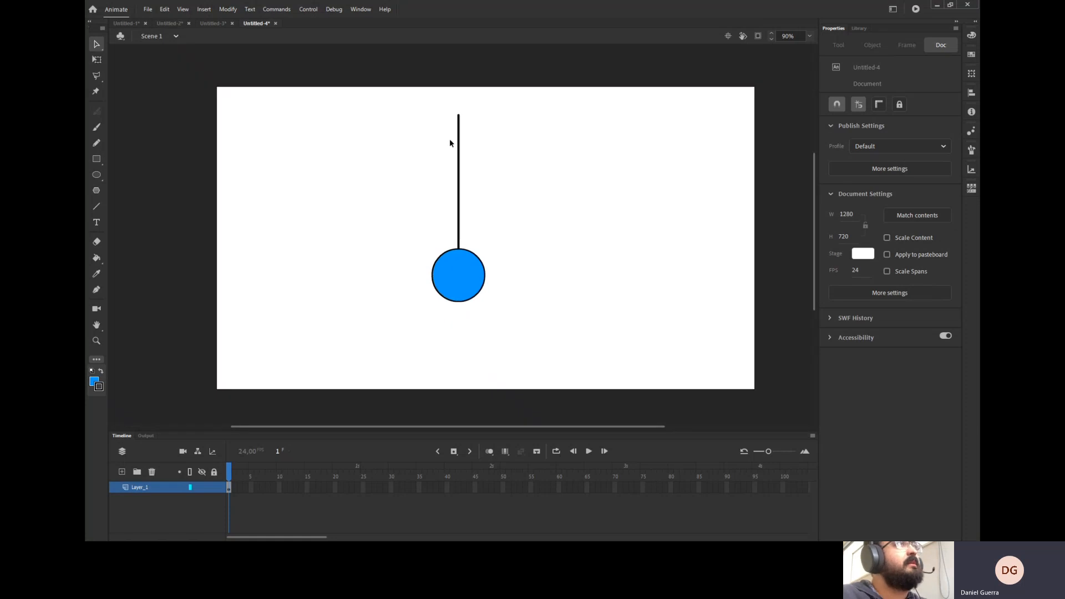
drag(385, 104, 523, 342)
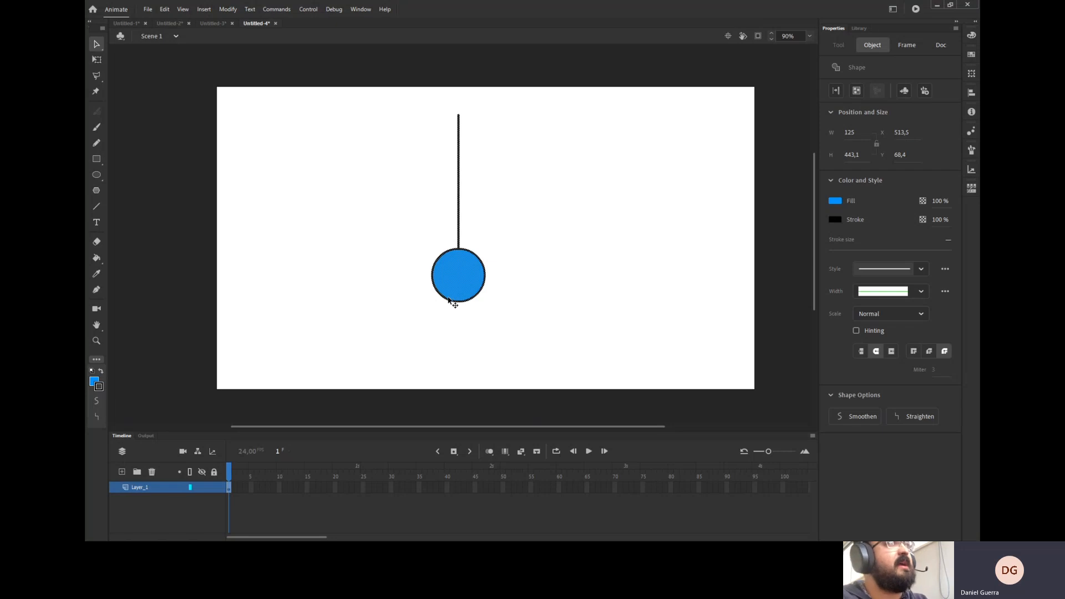
key(F8)
text(Pendulum)
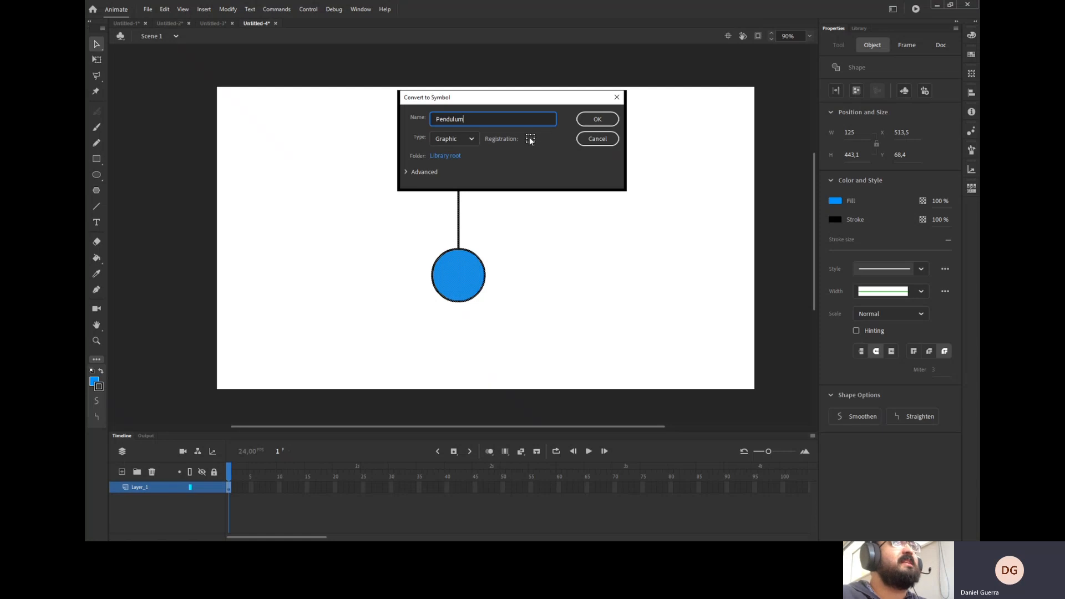
click(588, 122)
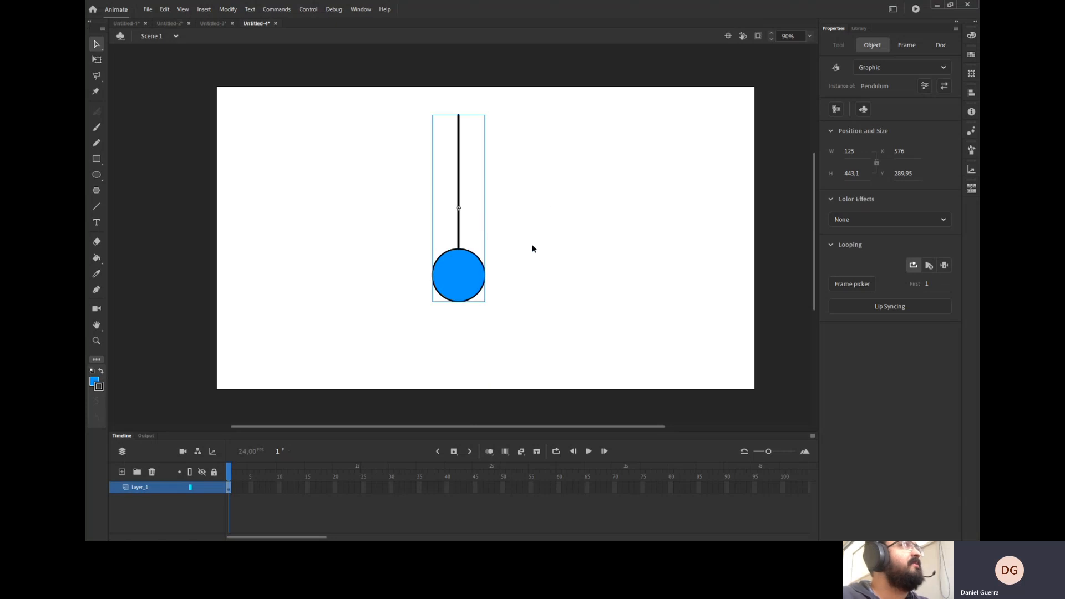
Step: Move the pendulum's transformation point to the upper end of its line and rotate the pendulum up to the left around it
key(q)
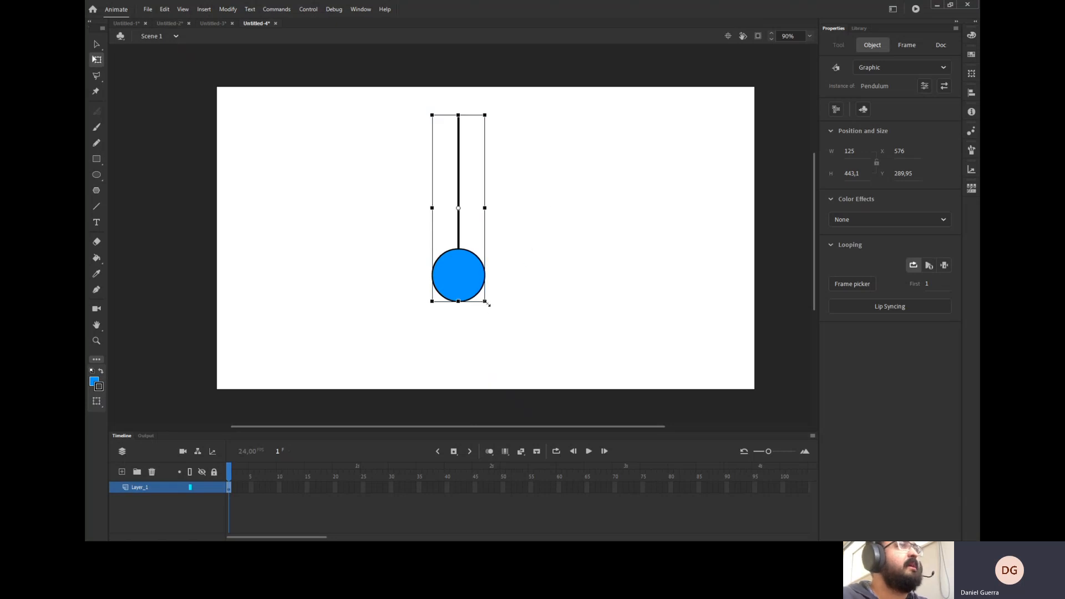
drag(479, 310, 381, 348)
key(ctrl+z)
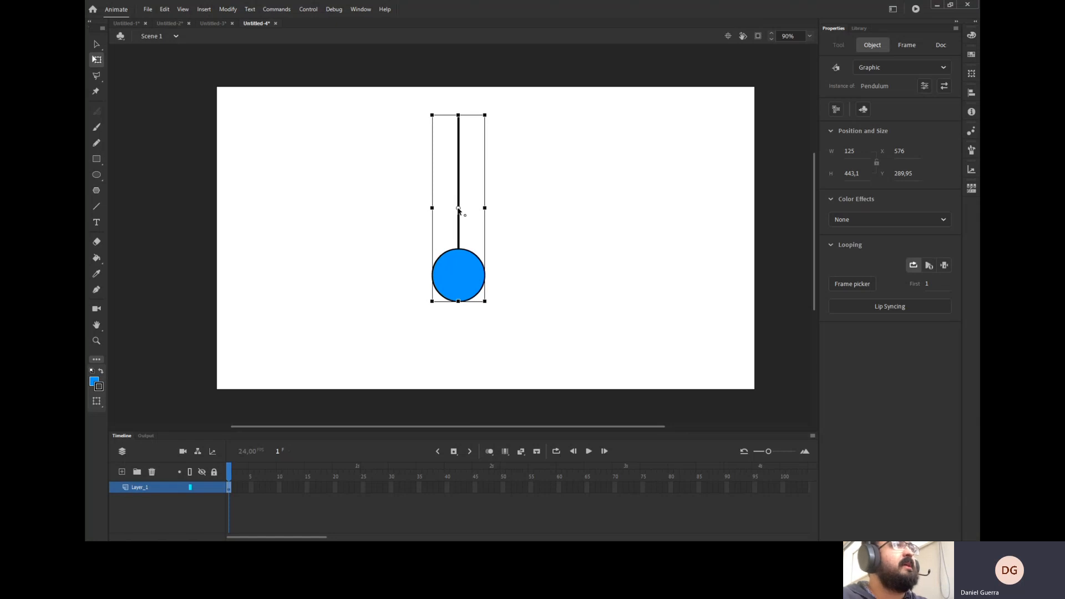
drag(458, 208, 458, 118)
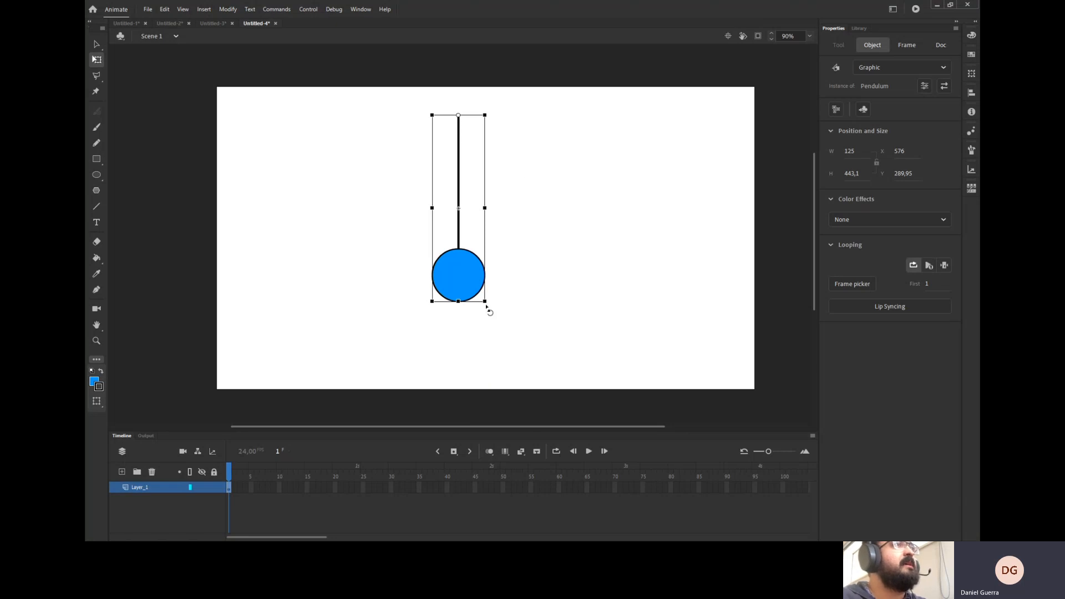
drag(490, 304, 317, 297)
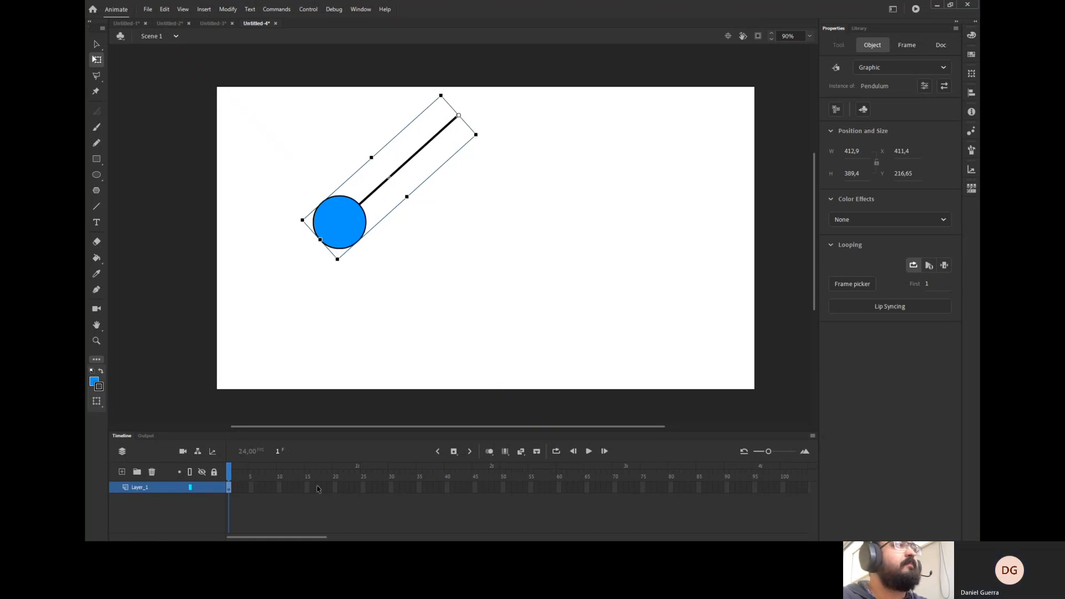
Step: Insert a keyframe at frame 24 and rotate the pendulum there up to the opposite, right-hand side
click(357, 487)
right_click(357, 489)
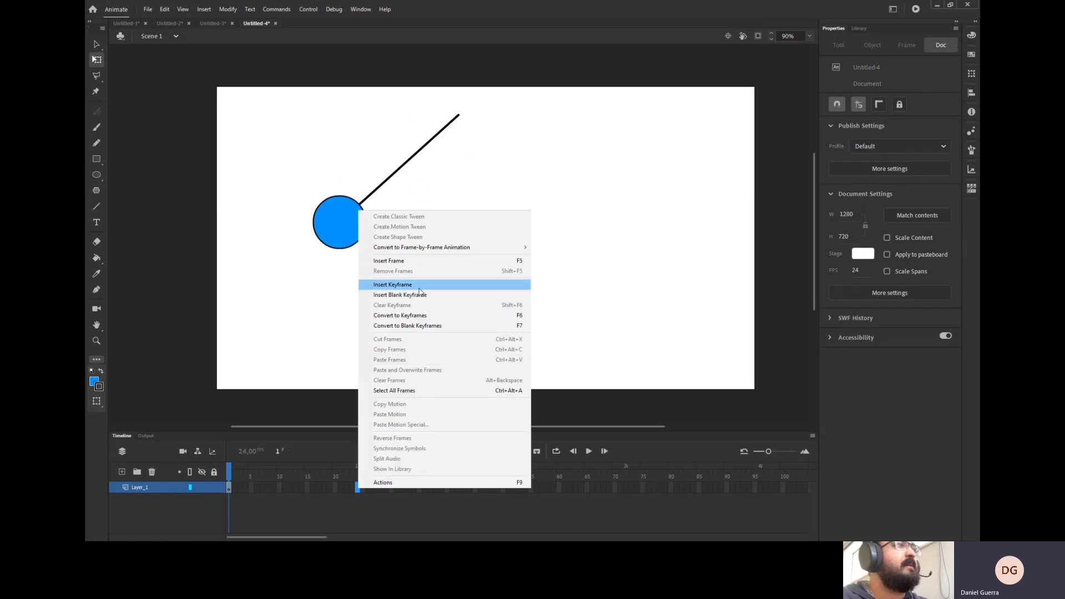
click(394, 284)
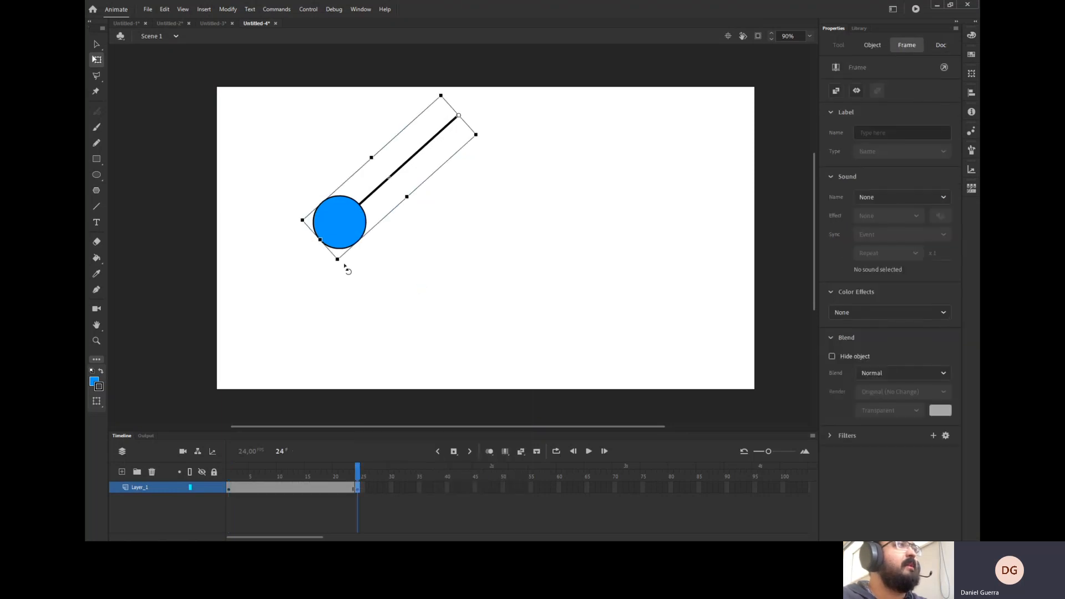
drag(355, 279, 712, 276)
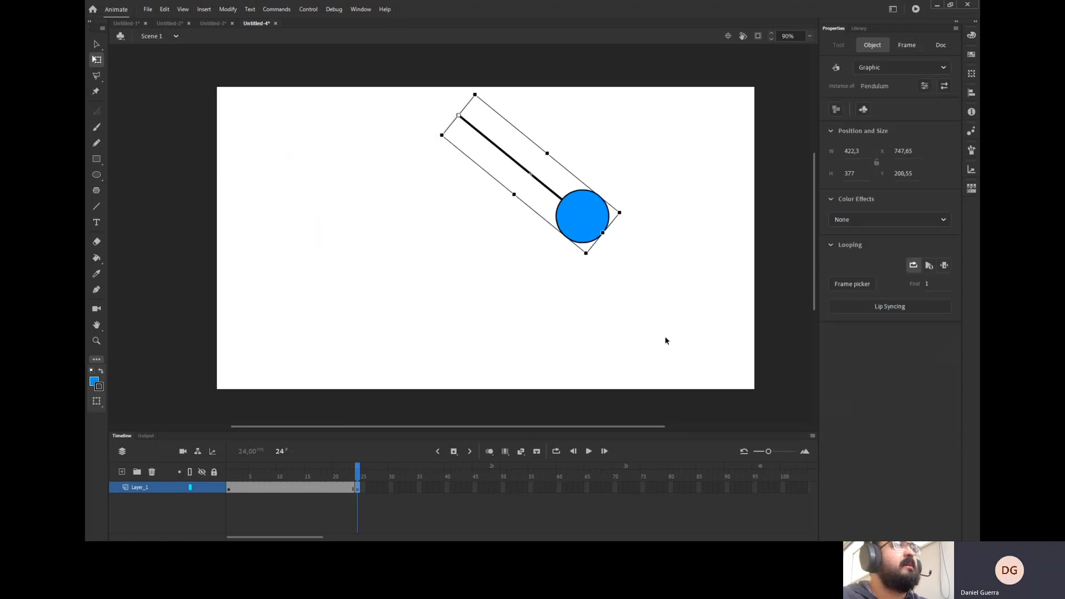
Step: Insert a keyframe at frame 48 and rotate the pendulum there back up to the left-hand side
click(491, 487)
right_click(492, 487)
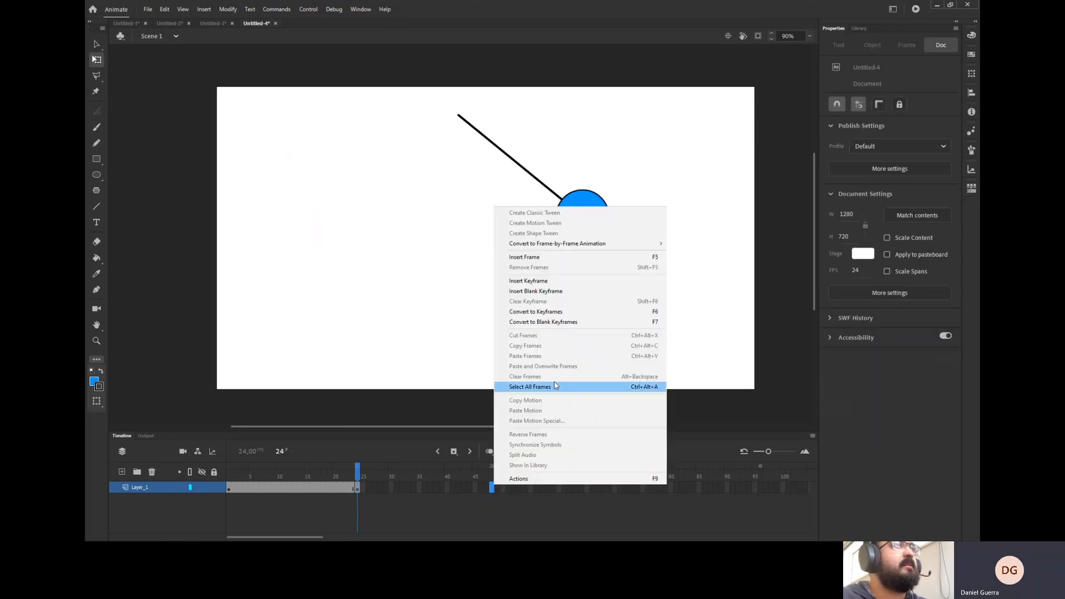
click(577, 282)
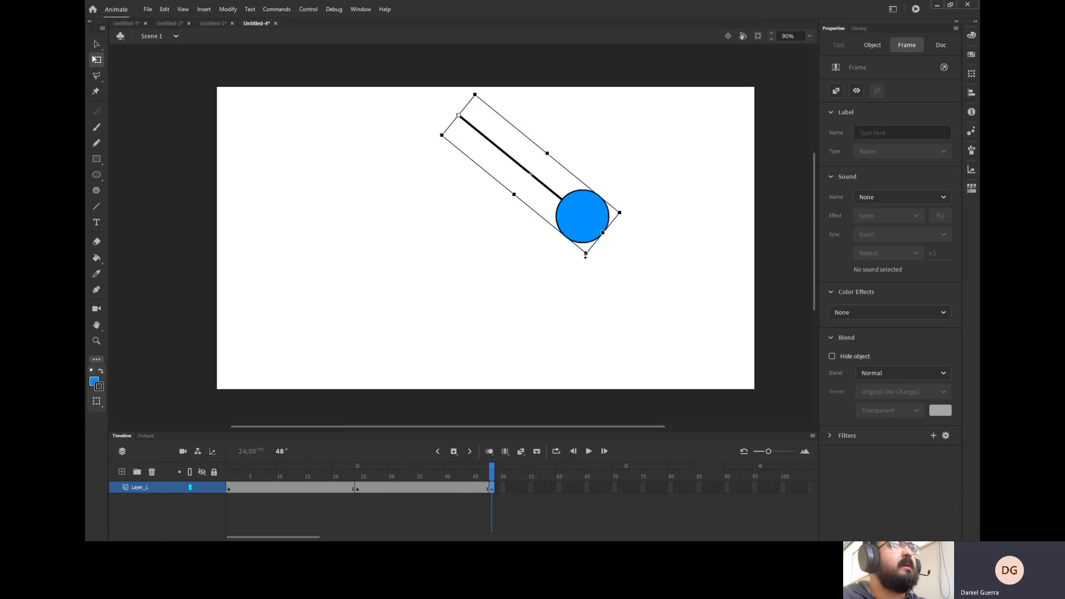
drag(590, 259, 227, 272)
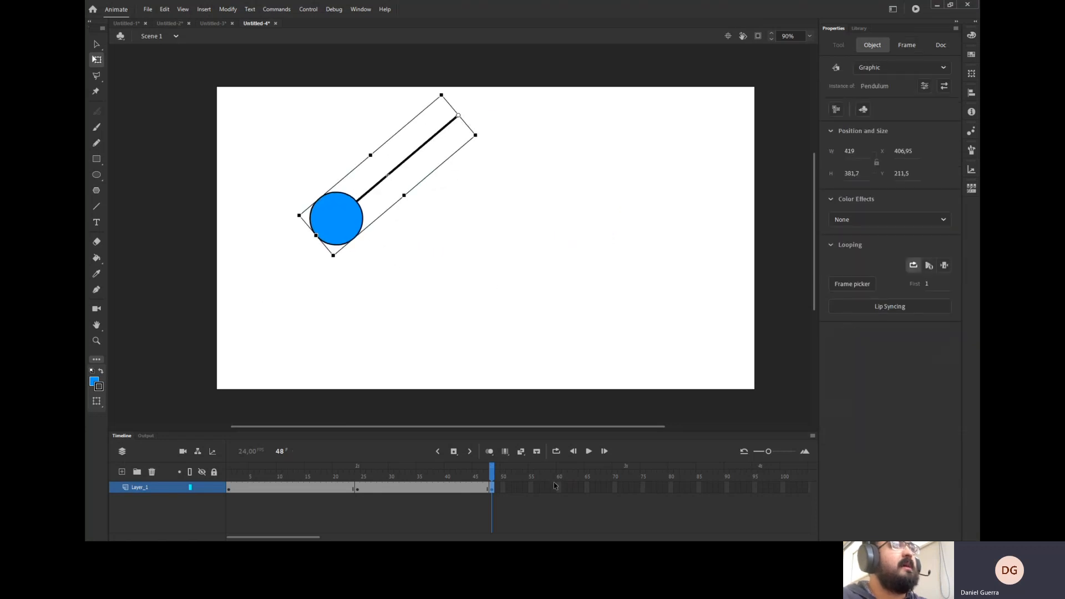
Step: Insert a keyframe at frame 72 and rotate the pendulum there up to the right-hand side
click(625, 488)
right_click(625, 488)
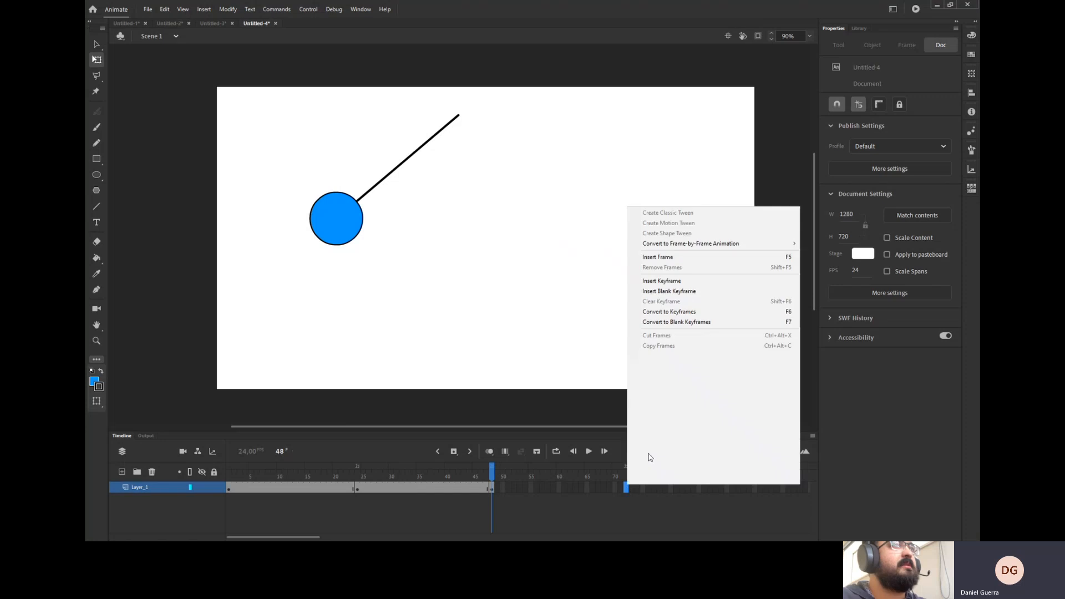
click(695, 282)
drag(344, 264, 694, 278)
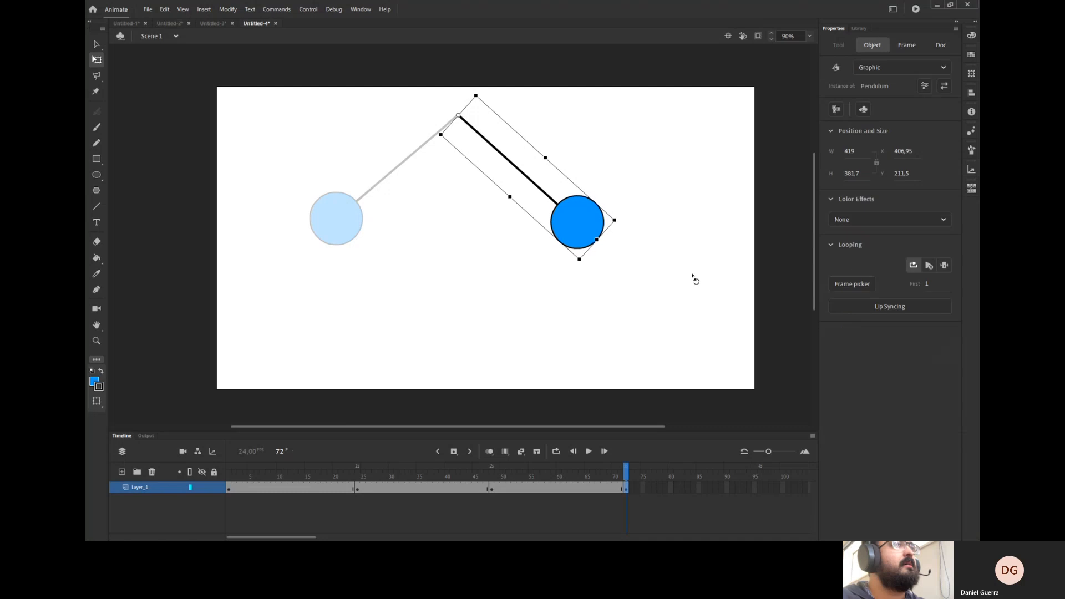
Step: Insert a keyframe at frame 96 and rotate the pendulum there up to the left-hand side, near its starting pose
click(761, 487)
right_click(761, 488)
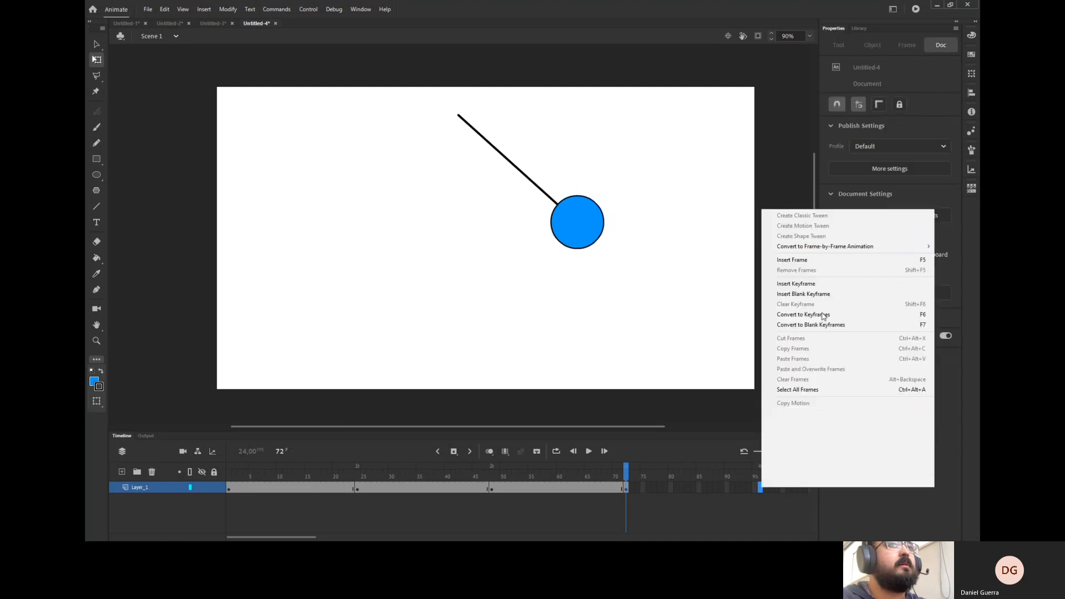
click(826, 284)
drag(583, 266, 219, 281)
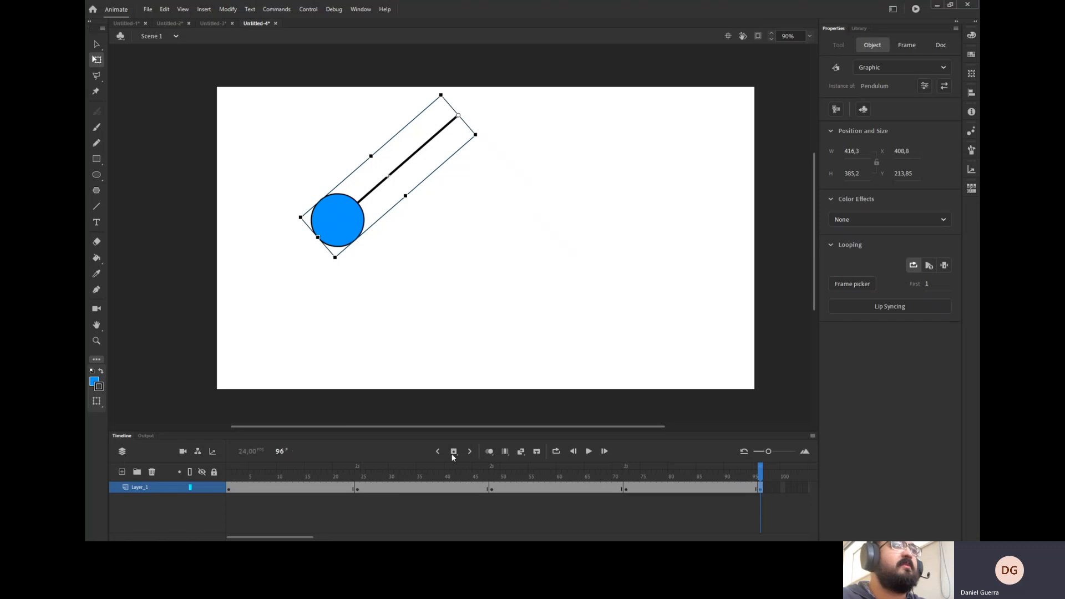
click(511, 513)
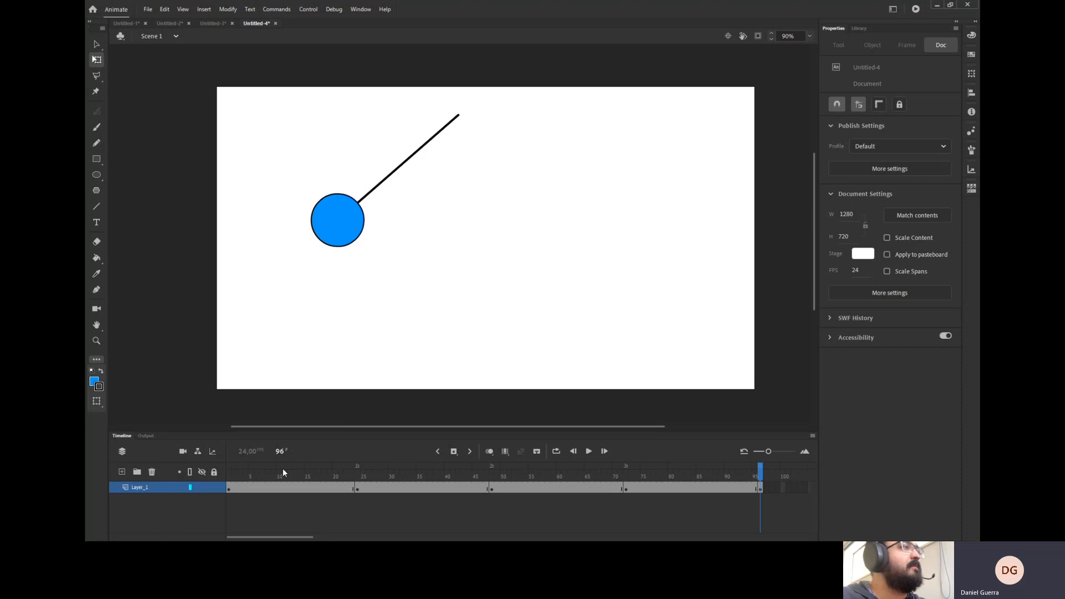
Step: Create a classic tween between the keyframes at frames 1 and 24 and return the playhead to frame 1
mouse_move(234, 472)
mouse_down()
mouse_move(319, 484)
mouse_move(716, 484)
mouse_move(229, 485)
mouse_up()
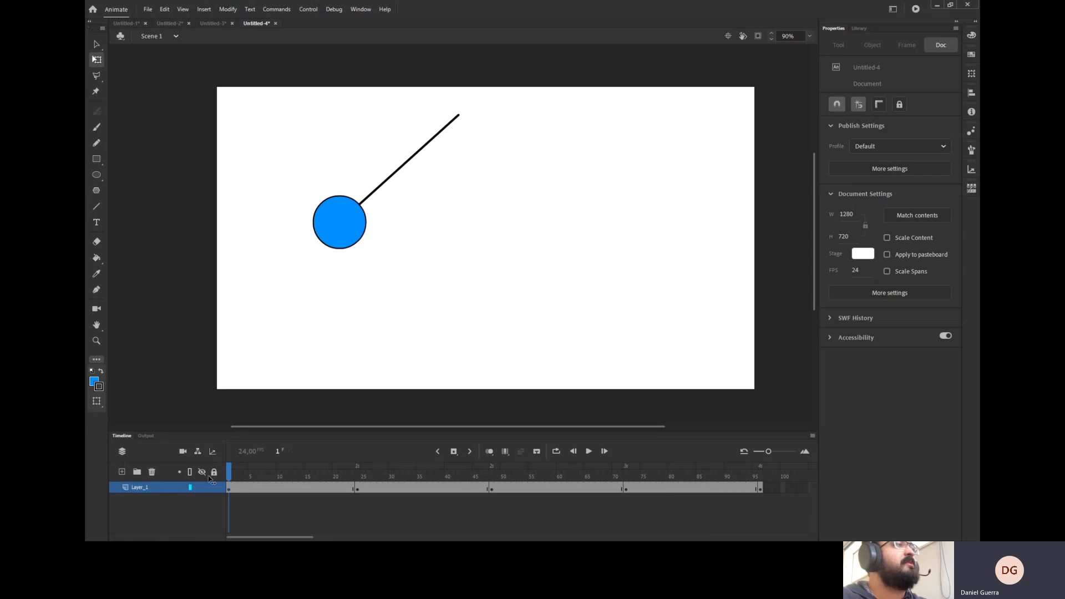
click(281, 489)
right_click(281, 490)
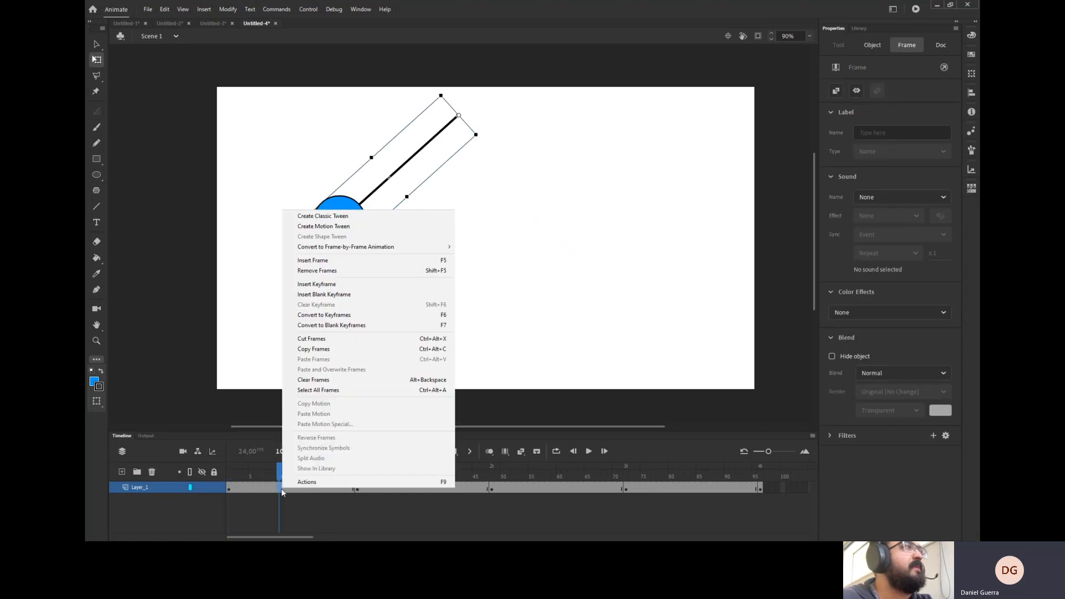
click(342, 217)
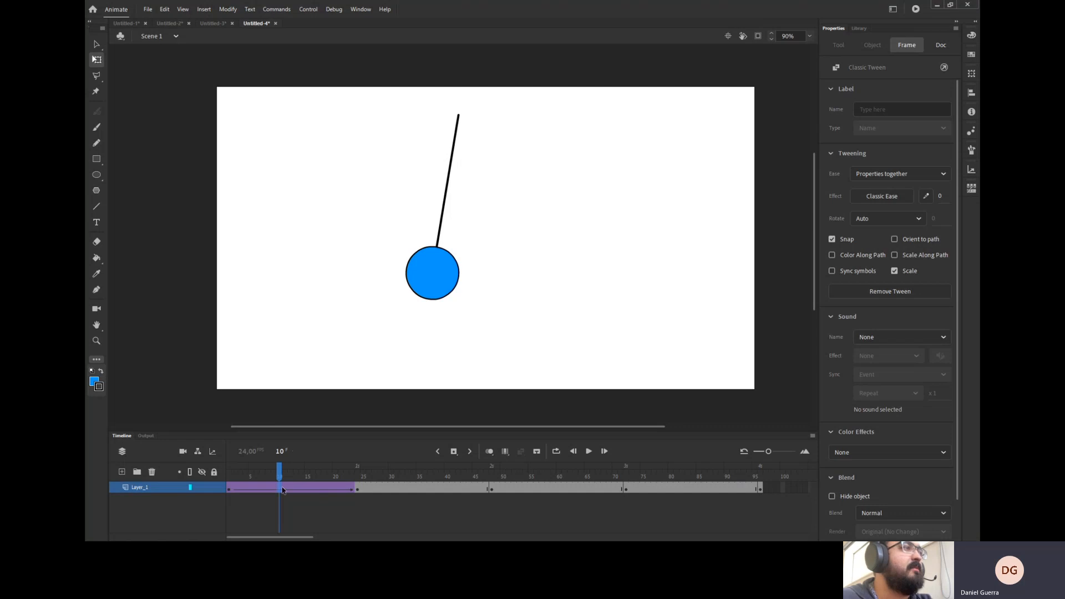
click(230, 479)
drag(229, 481, 222, 517)
Step: Create classic tweens on the three remaining spans, from frame 24 to 48, 48 to 72 and 72 to 96
click(410, 491)
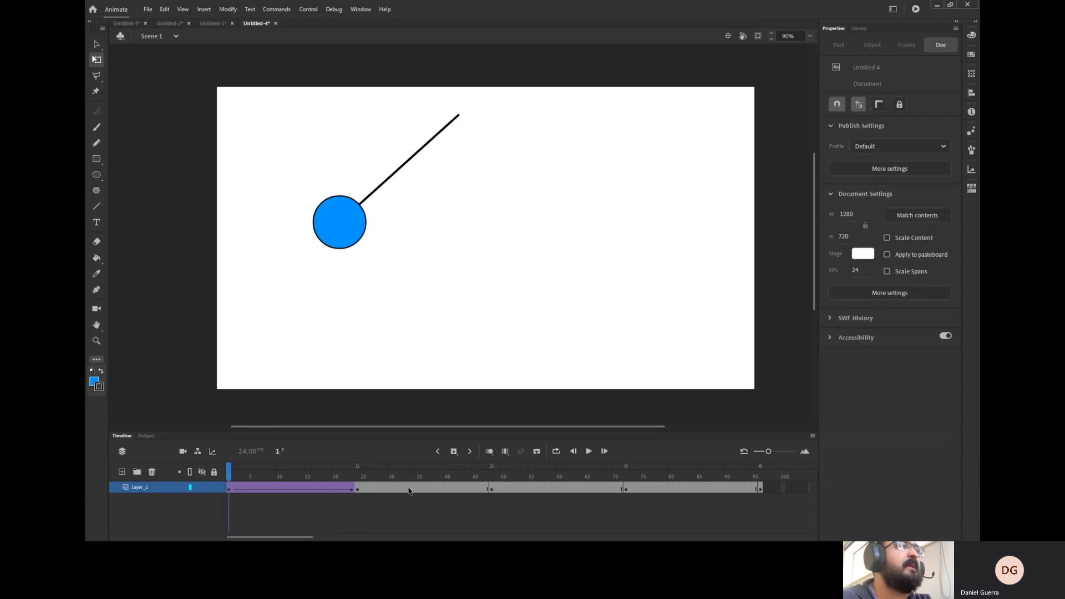
right_click(410, 491)
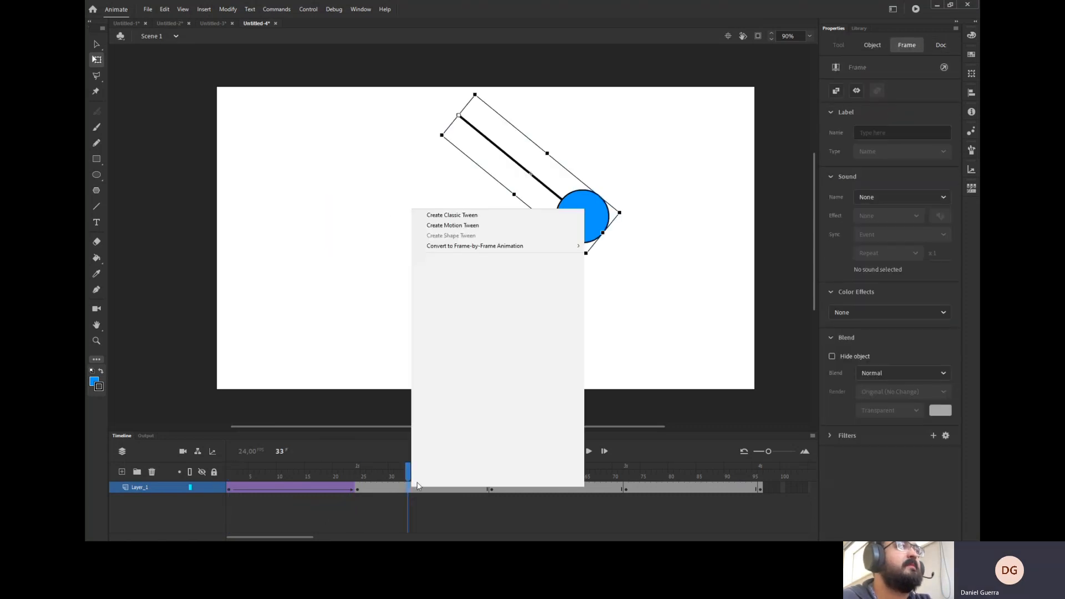
click(485, 213)
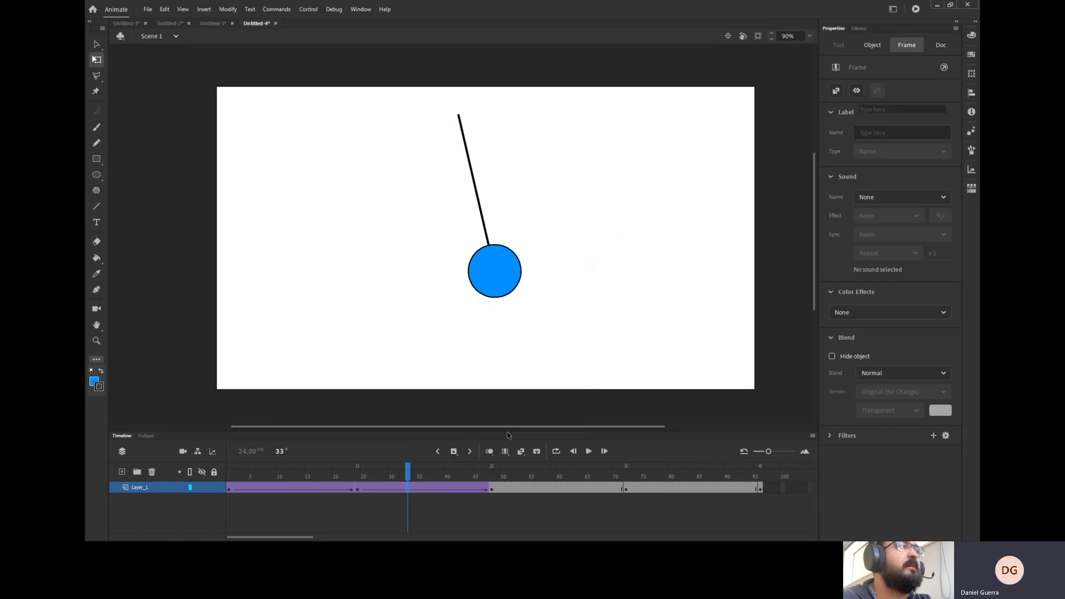
click(557, 490)
right_click(553, 488)
click(588, 240)
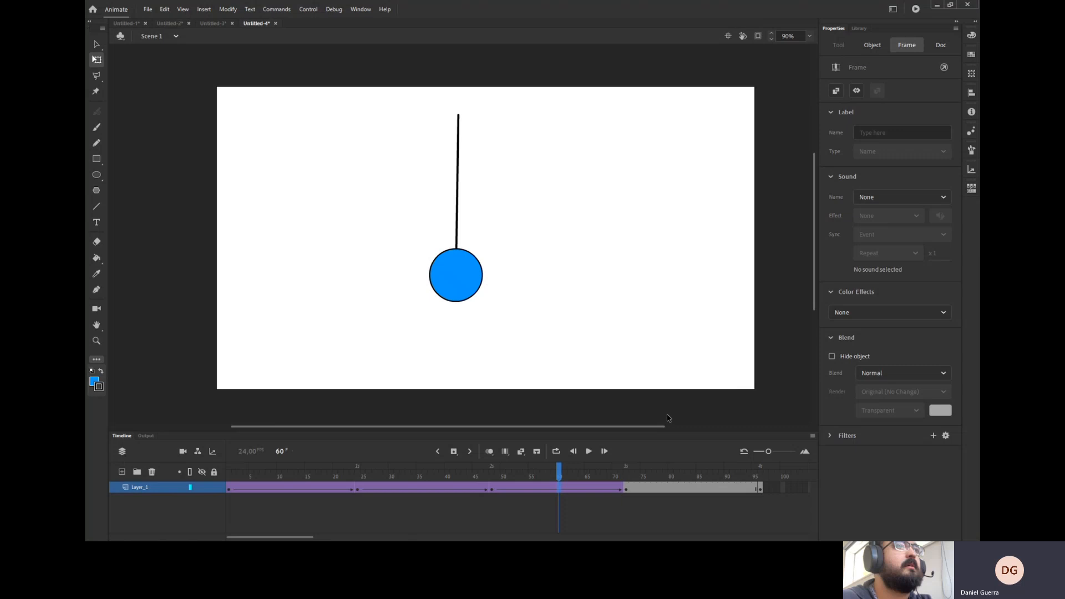
click(681, 492)
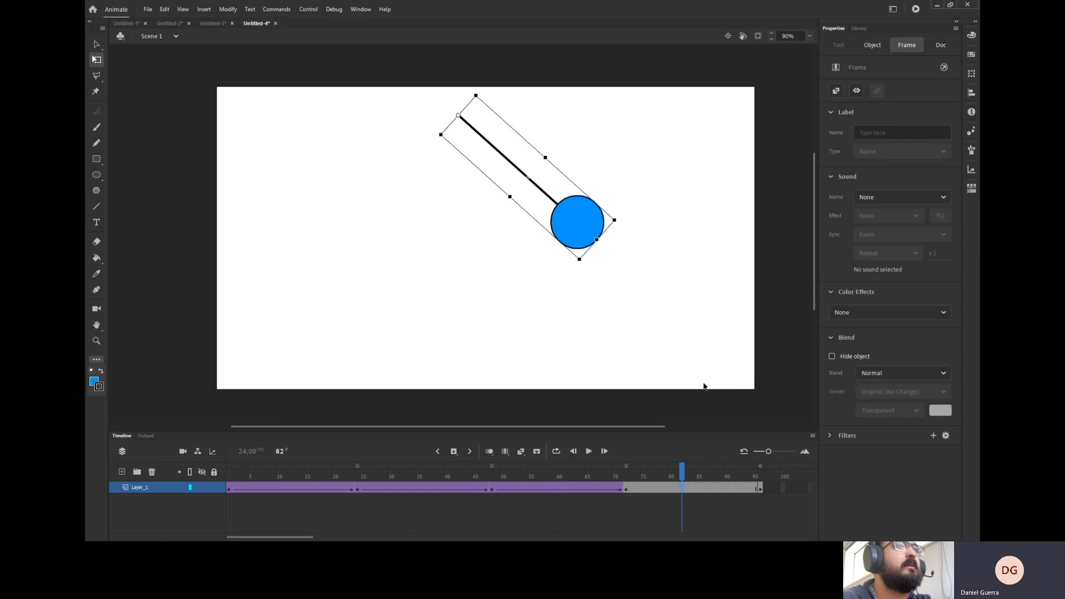
right_click(687, 488)
click(713, 233)
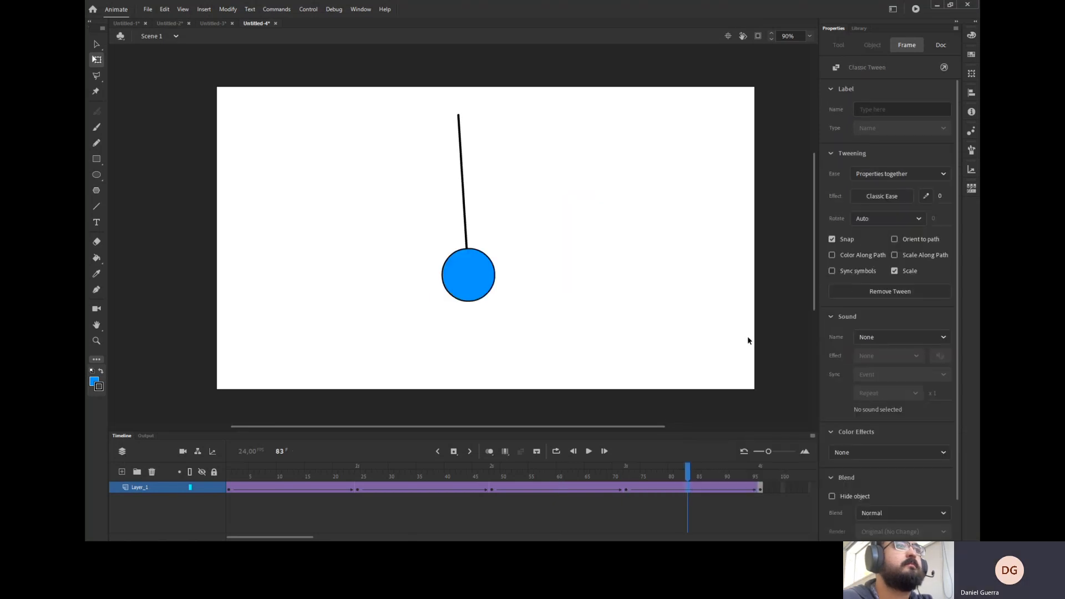
Step: Turn on looping for the whole animation, frames 1 to 96, and play it back
drag(688, 474, 771, 480)
click(556, 451)
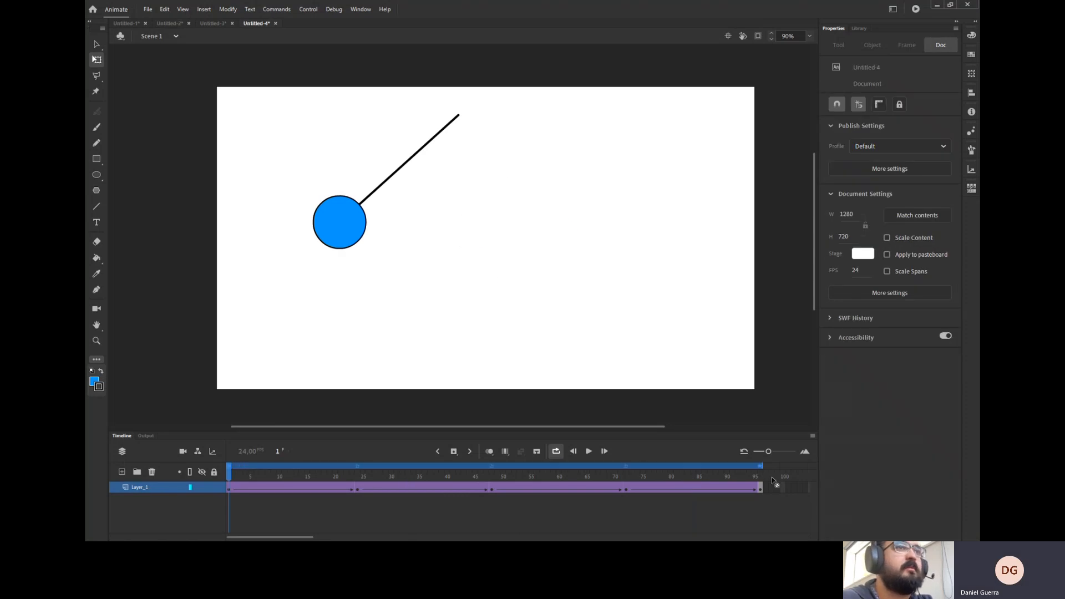
click(587, 452)
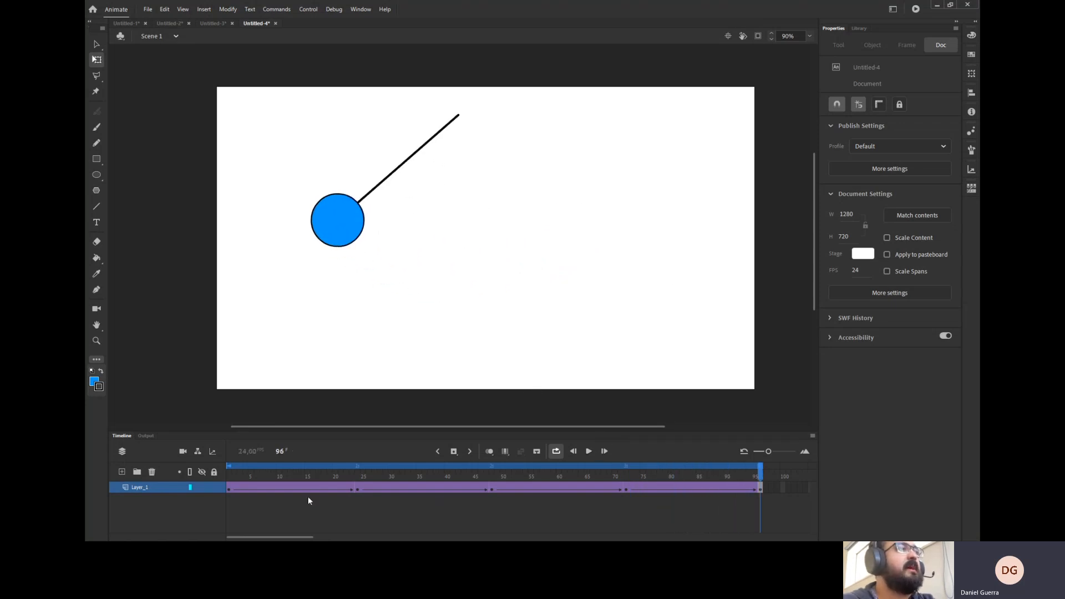
Step: Try No Ease on the first tween, switch back to Classic Ease and set the ease strength to 25
click(292, 475)
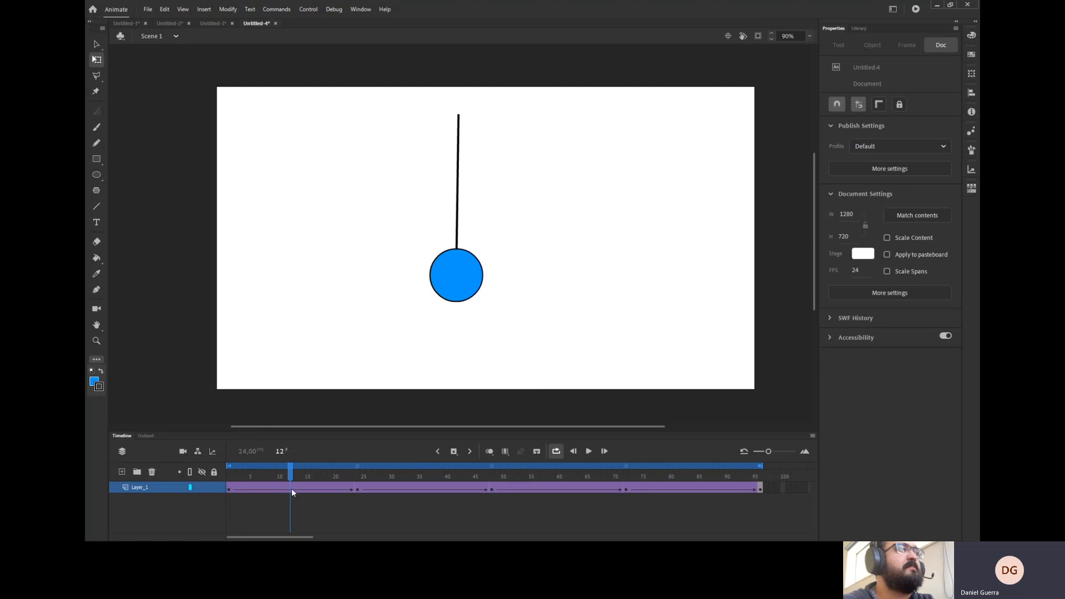
click(293, 490)
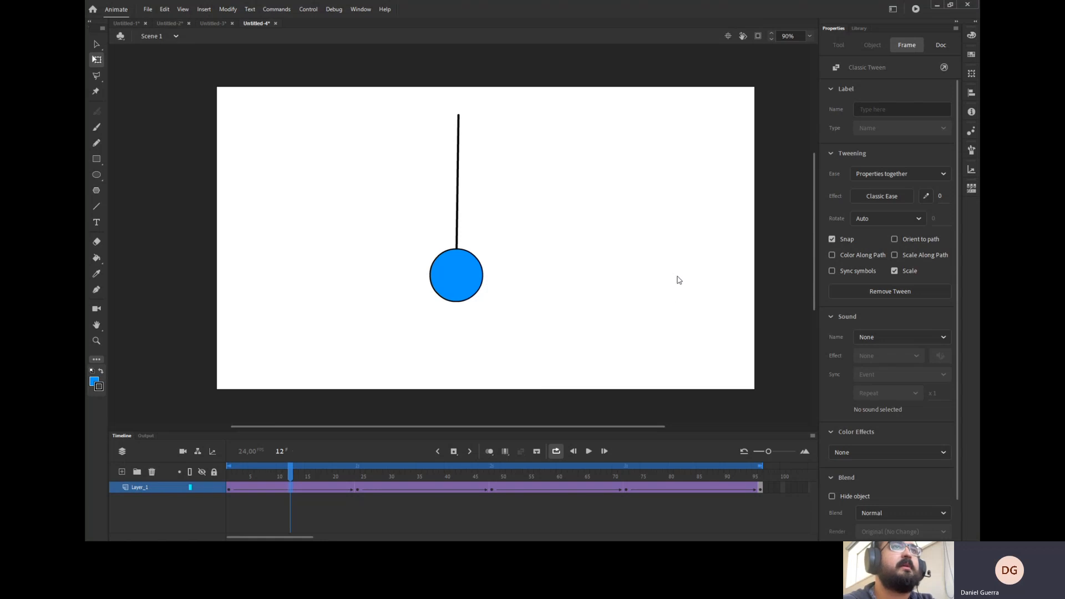
double_click(676, 215)
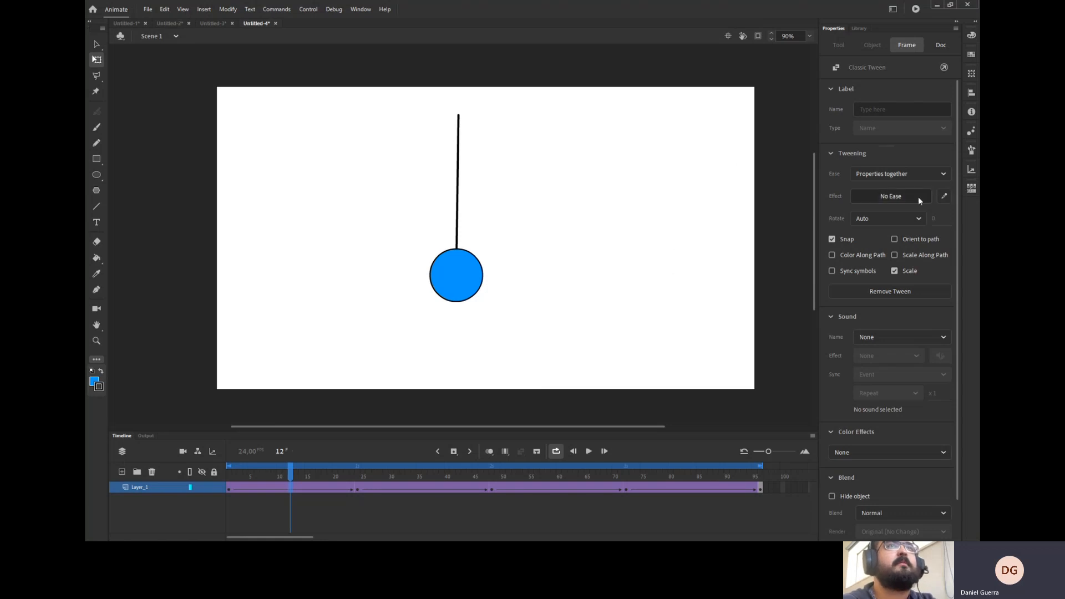
click(917, 198)
double_click(683, 232)
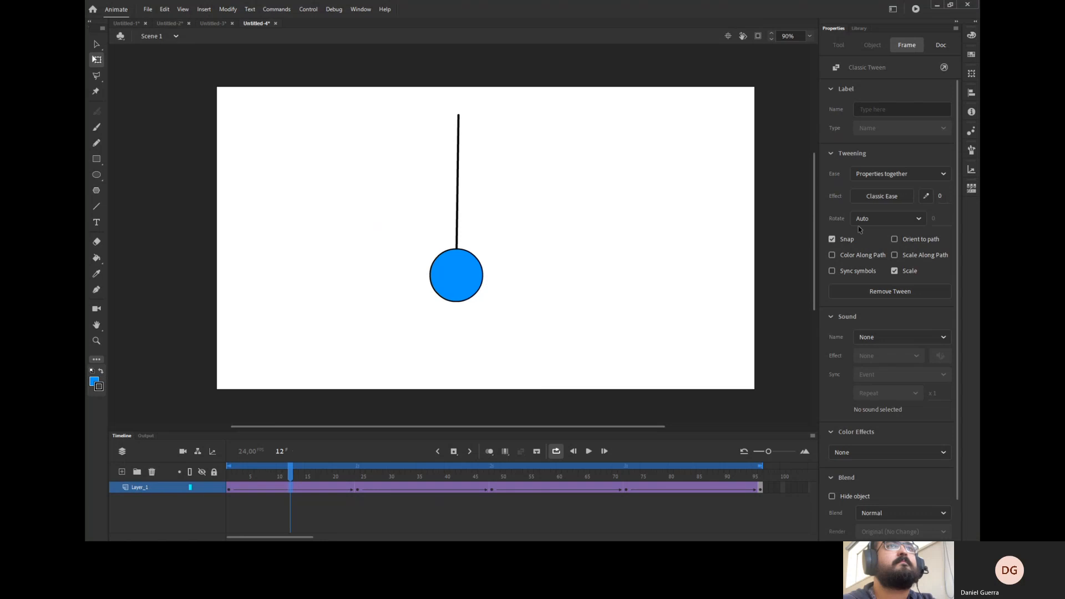
drag(939, 198, 952, 198)
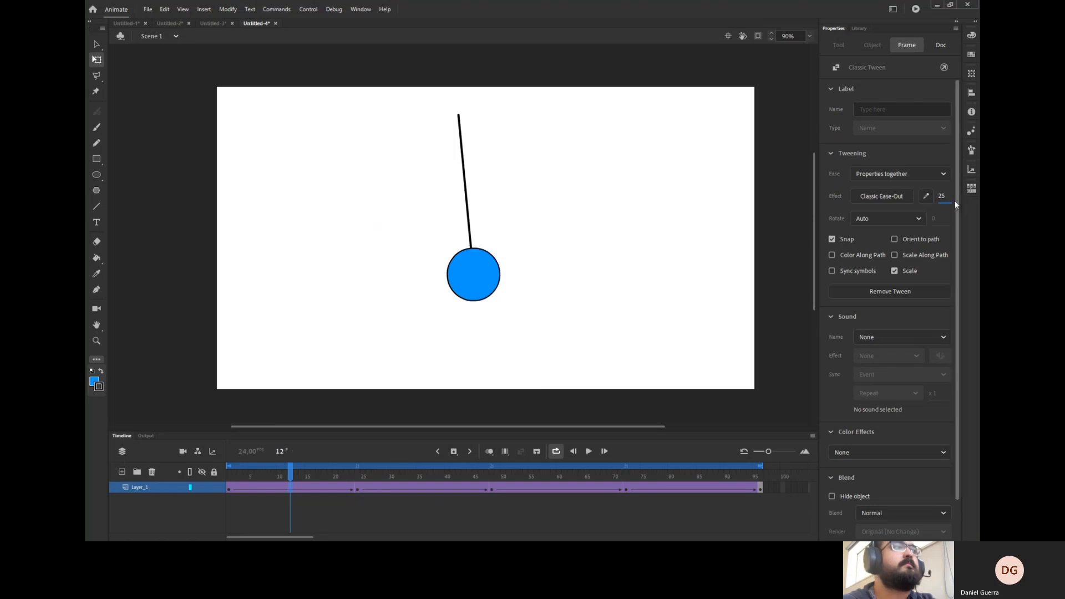
Step: Turn on onion skinning, scrub through the first swing and play the animation to check the frame spacing
mouse_move(289, 476)
mouse_down()
mouse_move(232, 481)
mouse_move(353, 476)
mouse_up()
click(489, 451)
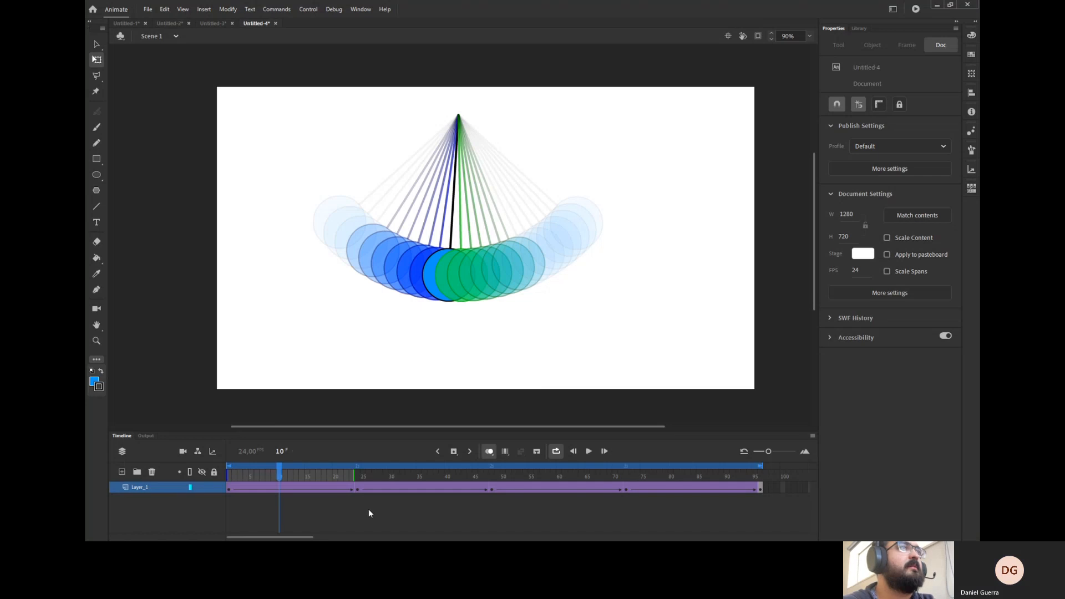
click(573, 451)
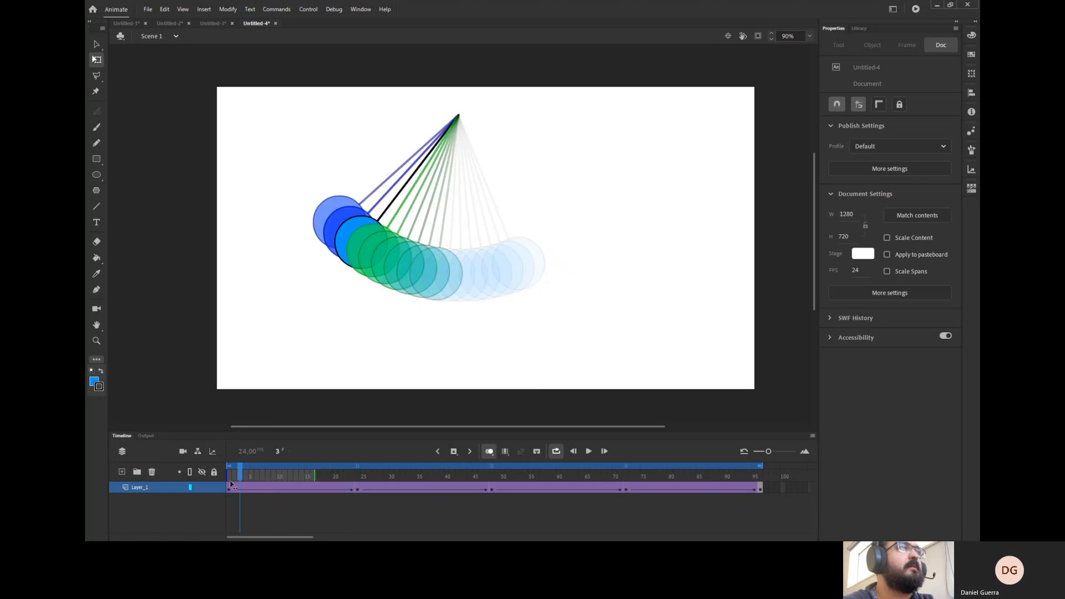
click(594, 454)
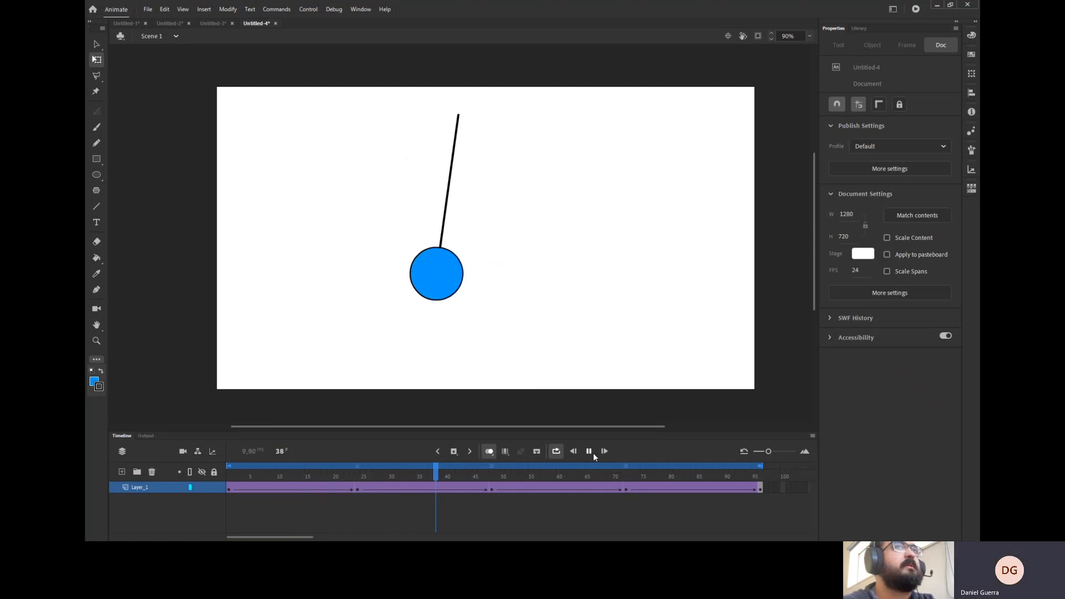
click(593, 452)
Step: Select the first tween at frame 12 and set its classic ease strength to 0
click(288, 475)
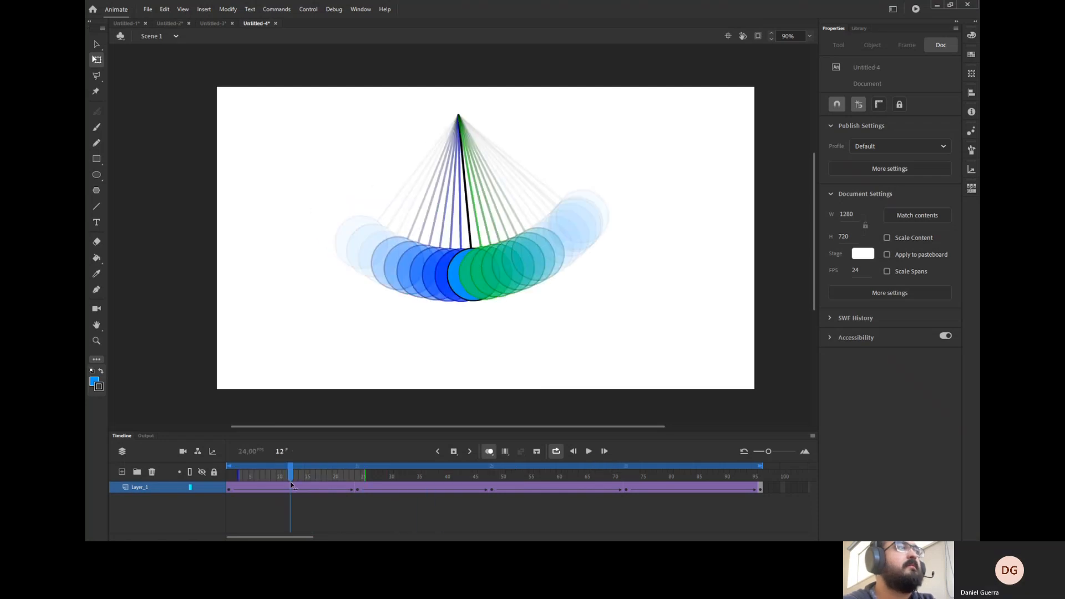
click(297, 488)
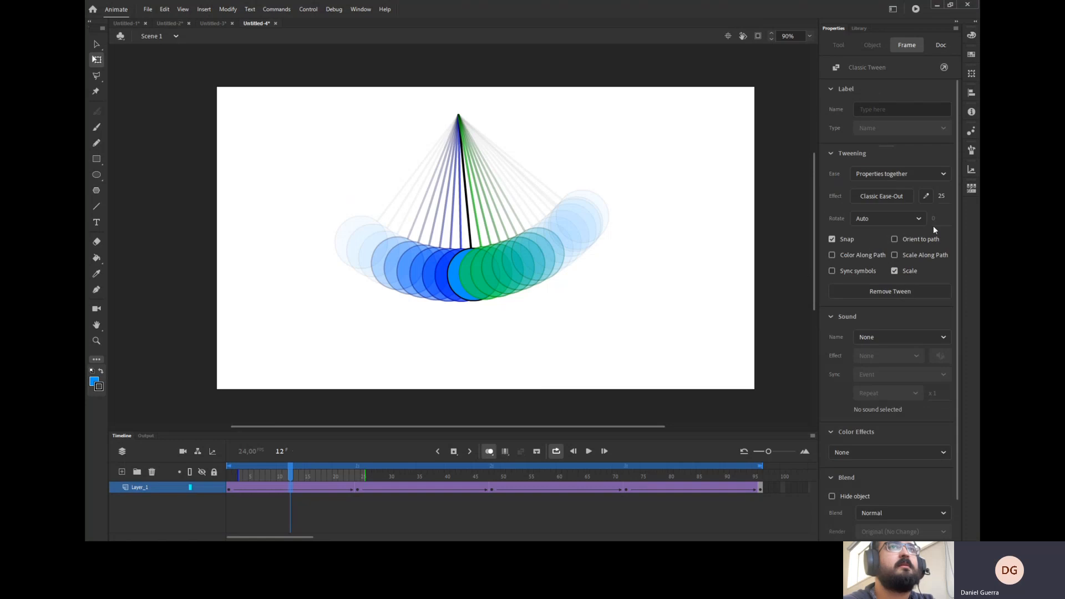
drag(944, 195, 936, 195)
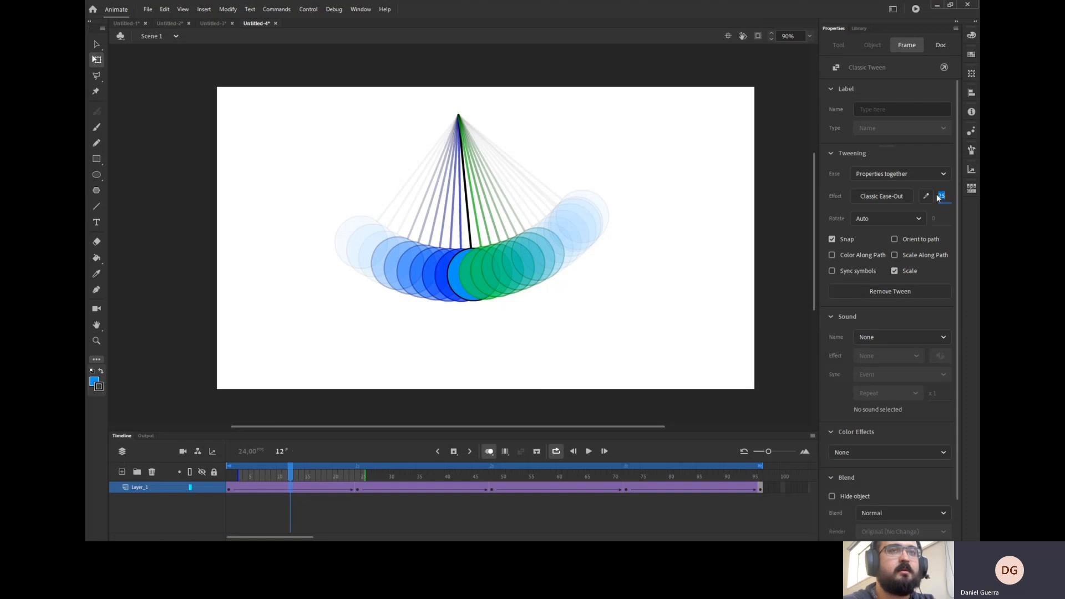
text(0)
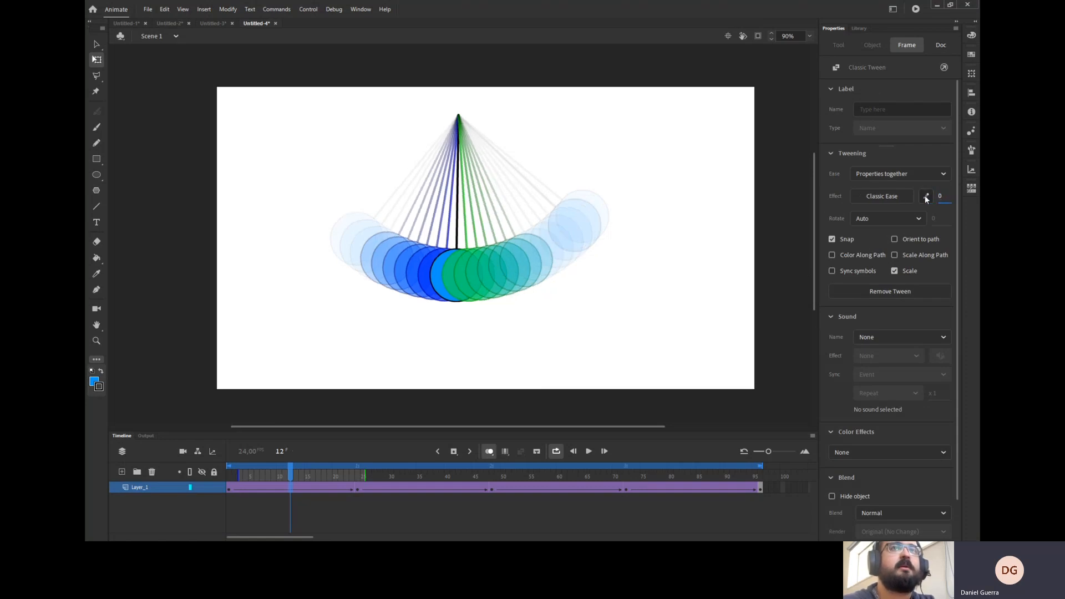
Step: Shape a custom ease S-curve for the first tween, with the start handle at frame 10, 0%, and the end handle at frame 15, 100%
click(925, 198)
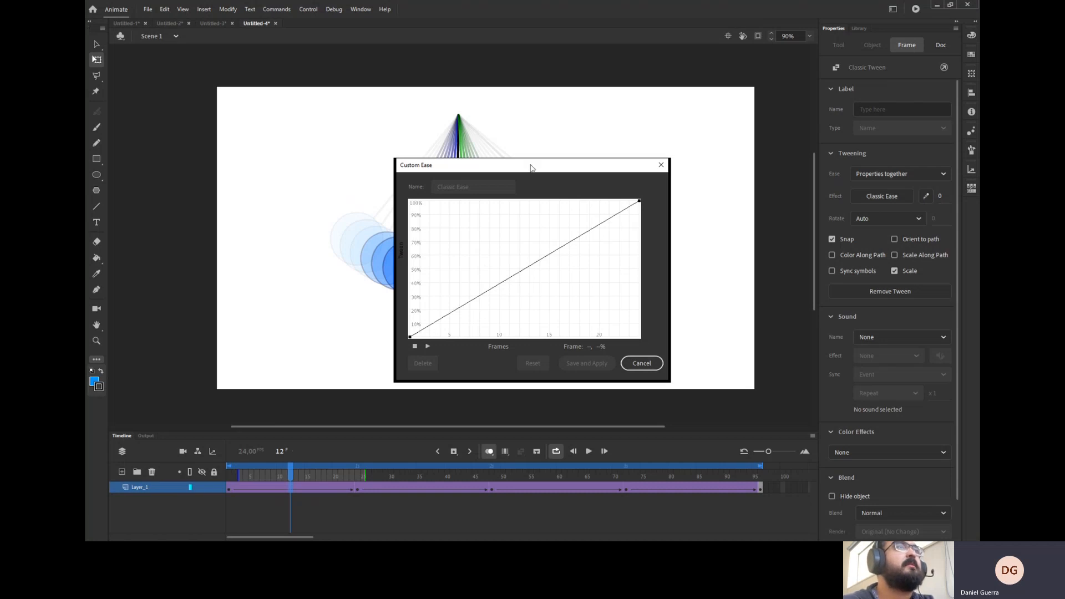
drag(531, 168, 590, 138)
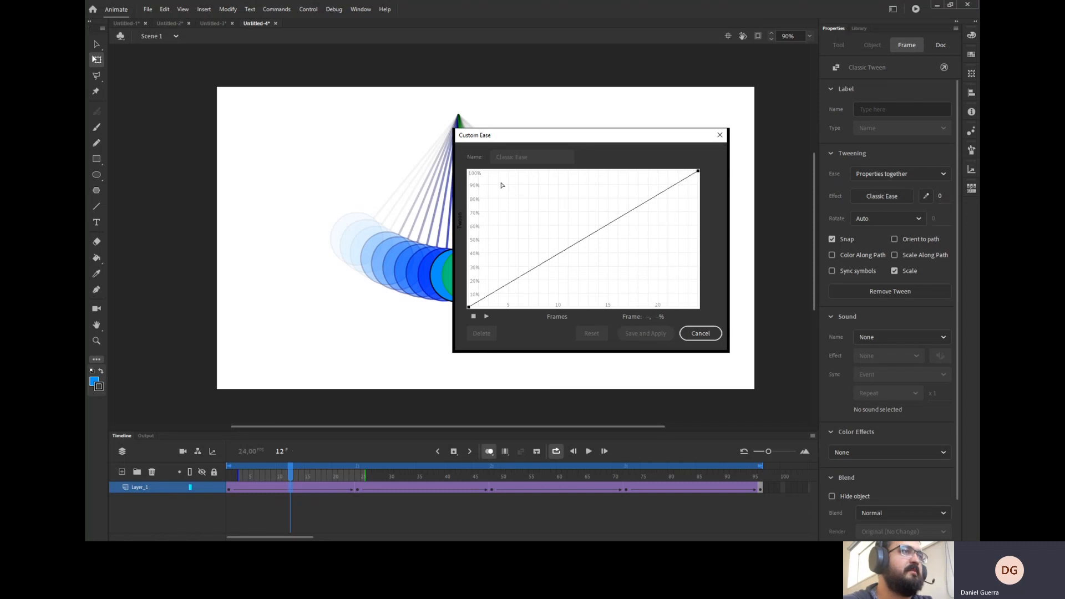
click(469, 308)
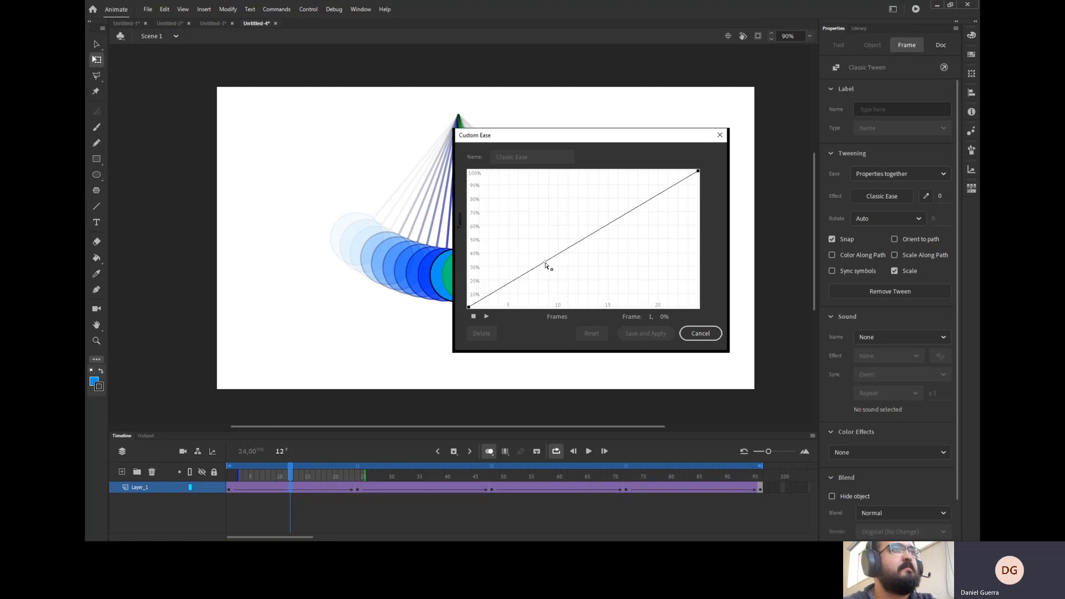
drag(545, 265, 547, 311)
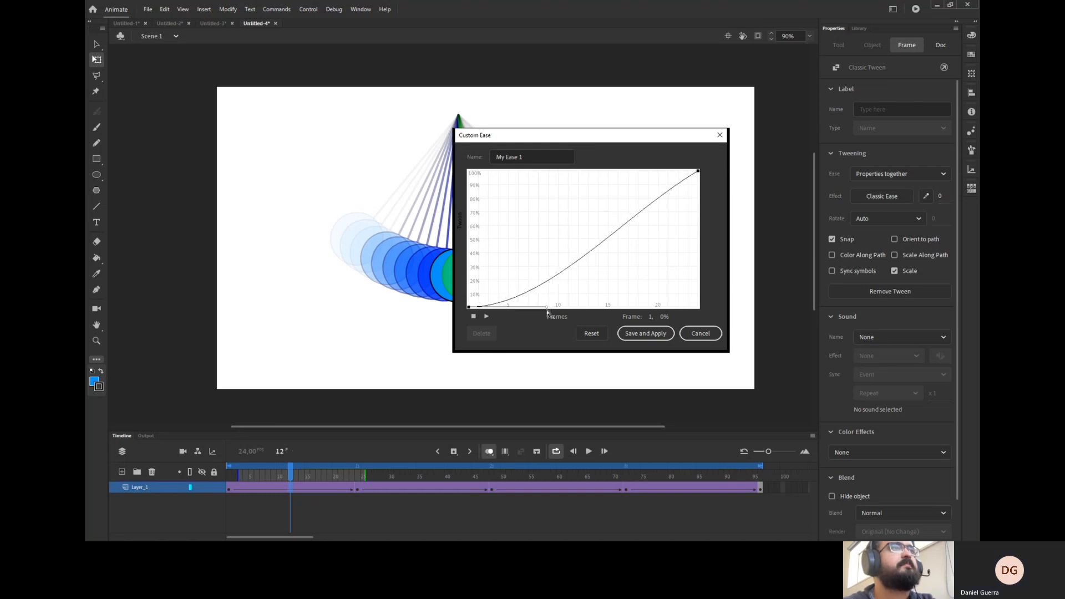
drag(551, 314, 559, 317)
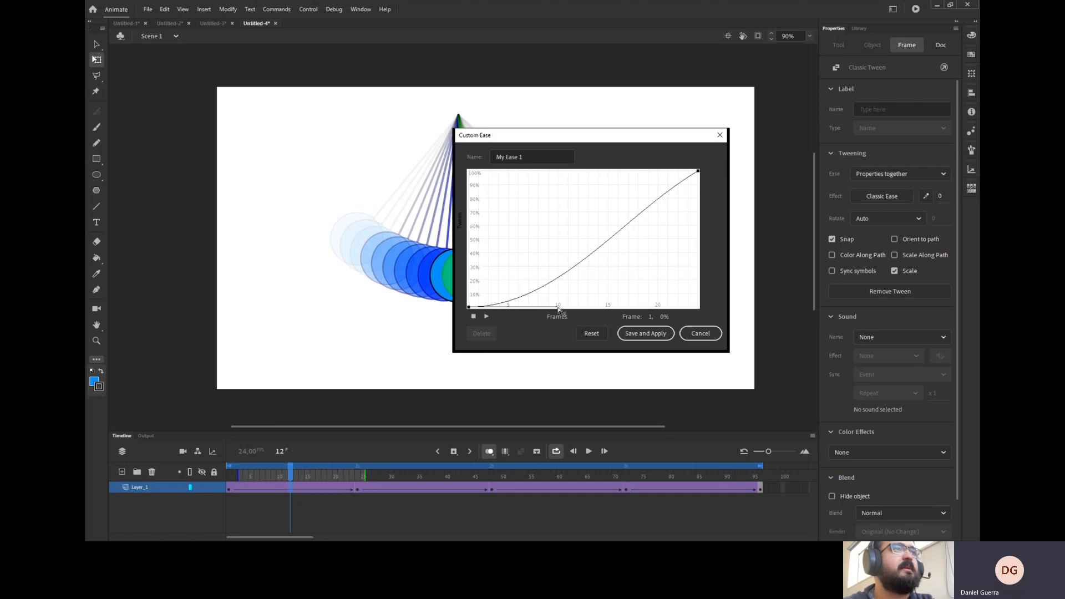
click(699, 172)
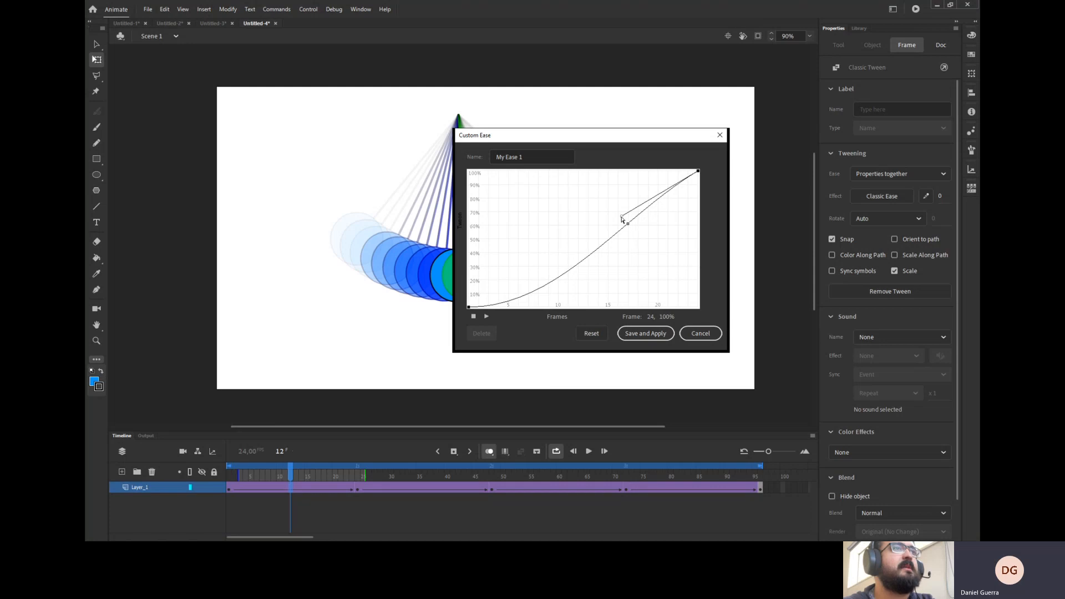
drag(623, 219, 610, 174)
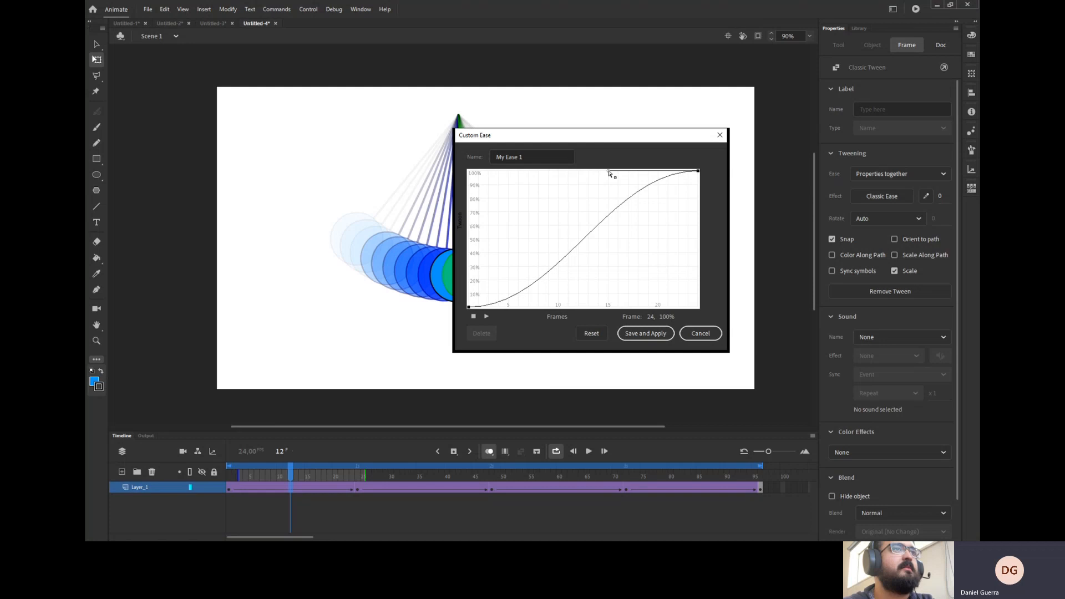
click(544, 224)
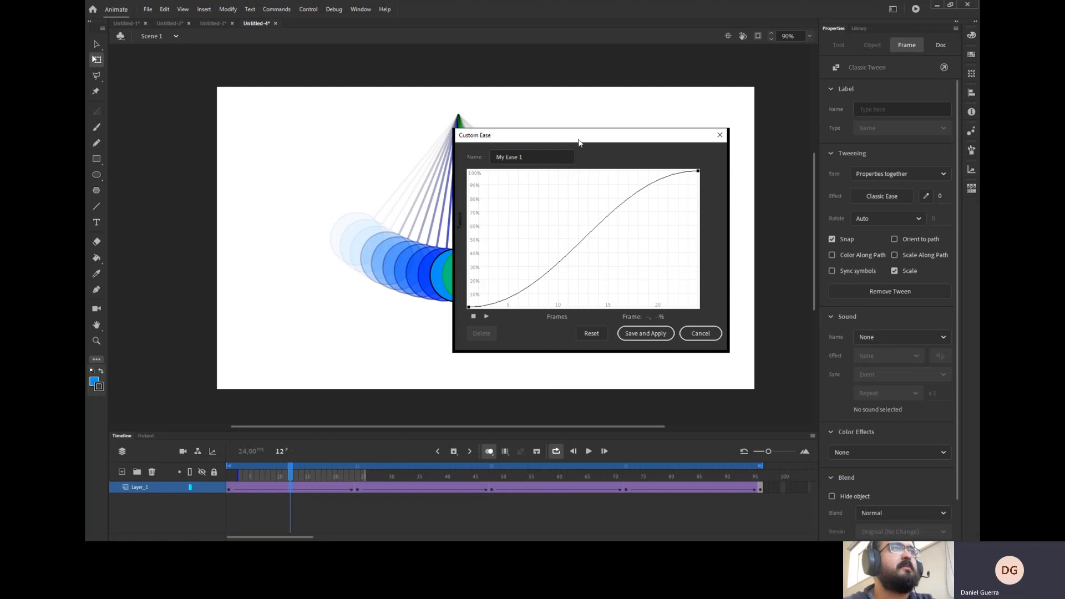
Step: Uncover the stage and preview the swing with the new custom ease curve
drag(578, 142, 759, 119)
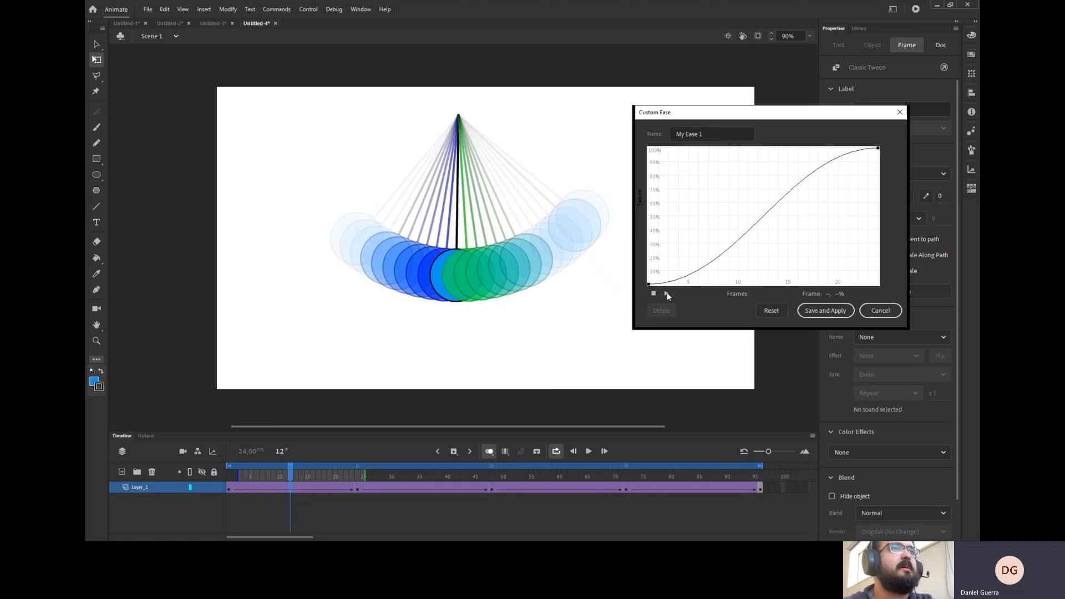
click(667, 293)
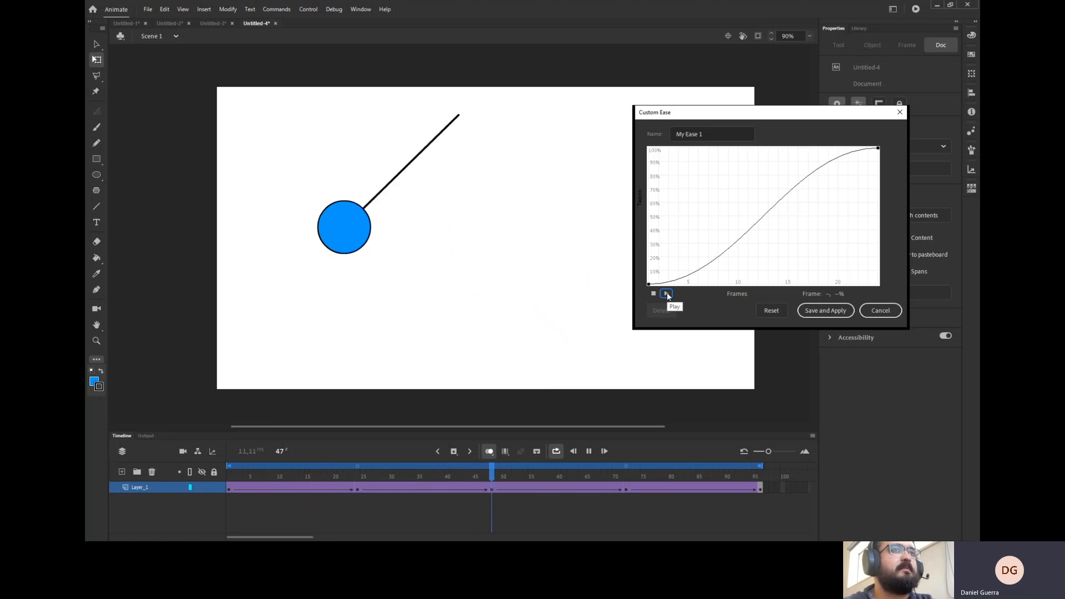
click(667, 295)
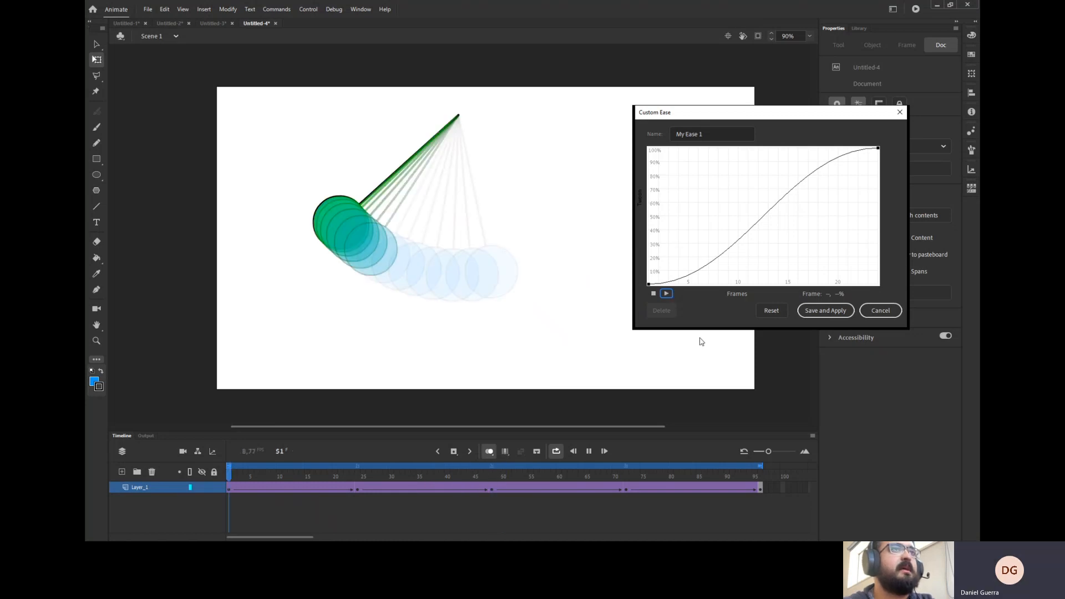
Step: Steepen the curve with the start handle at frame 15, 0%, and the end handle at frame 10, 100%, and apply it as My Ease 1
click(649, 284)
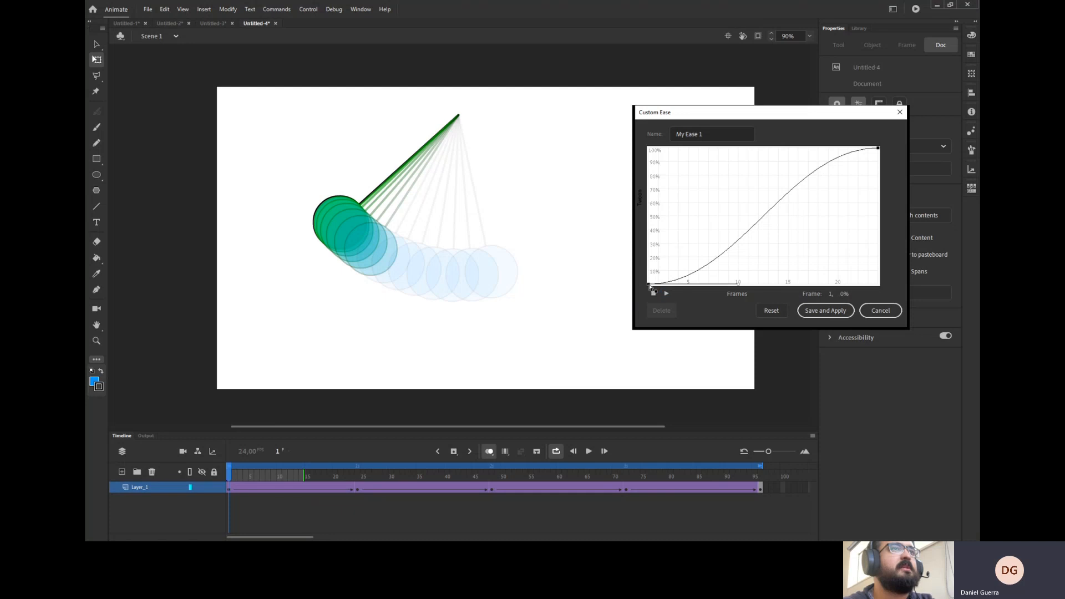
drag(738, 285, 788, 282)
click(878, 149)
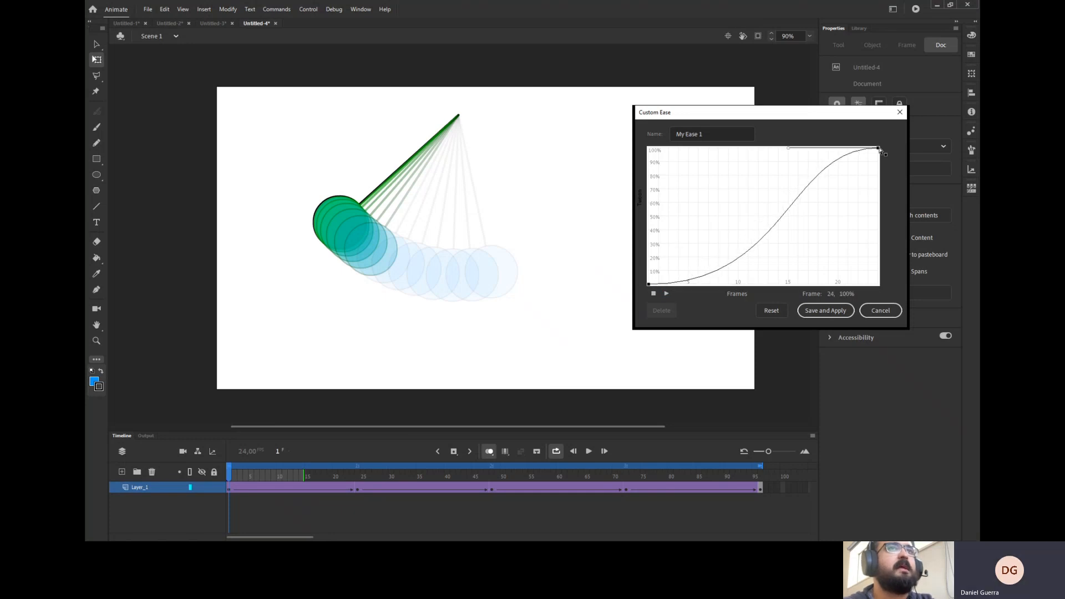
drag(788, 150, 739, 150)
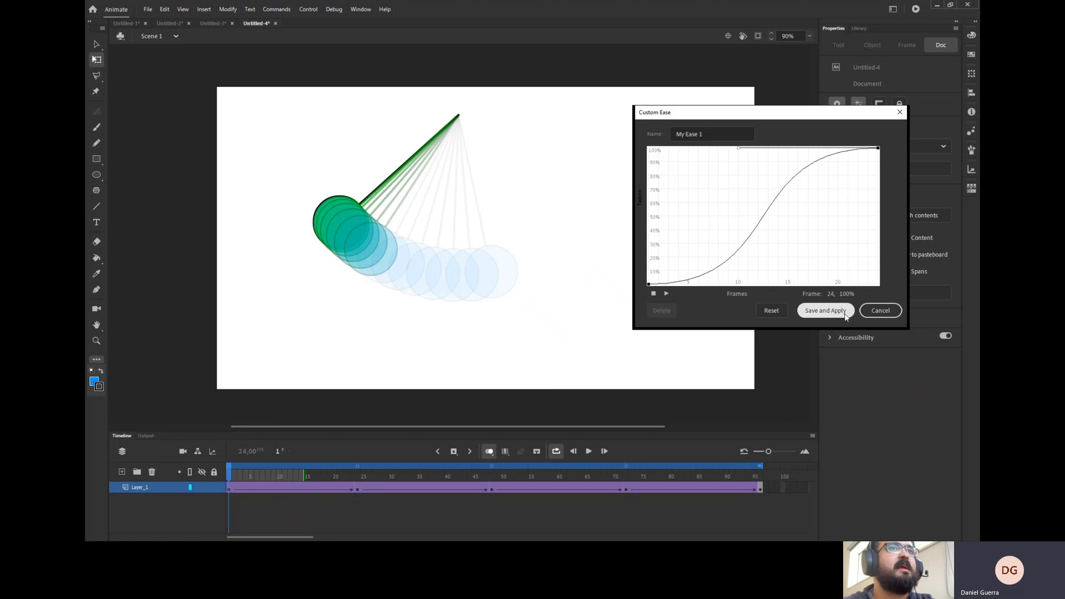
click(826, 312)
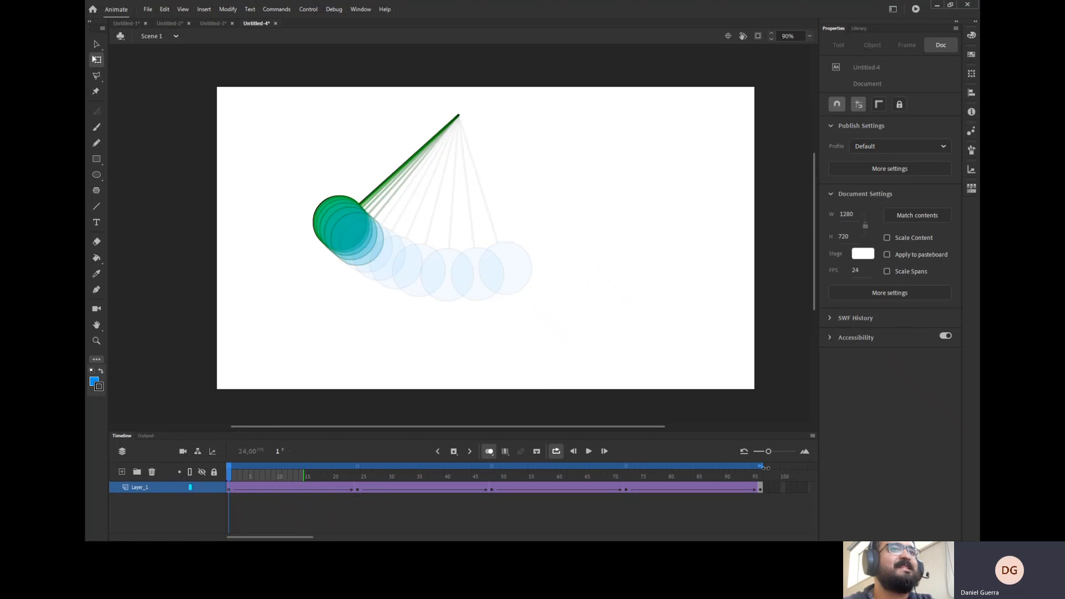
Step: Shorten the loop range to the first swing, frames 1 to 23, and play it back
drag(761, 467, 355, 502)
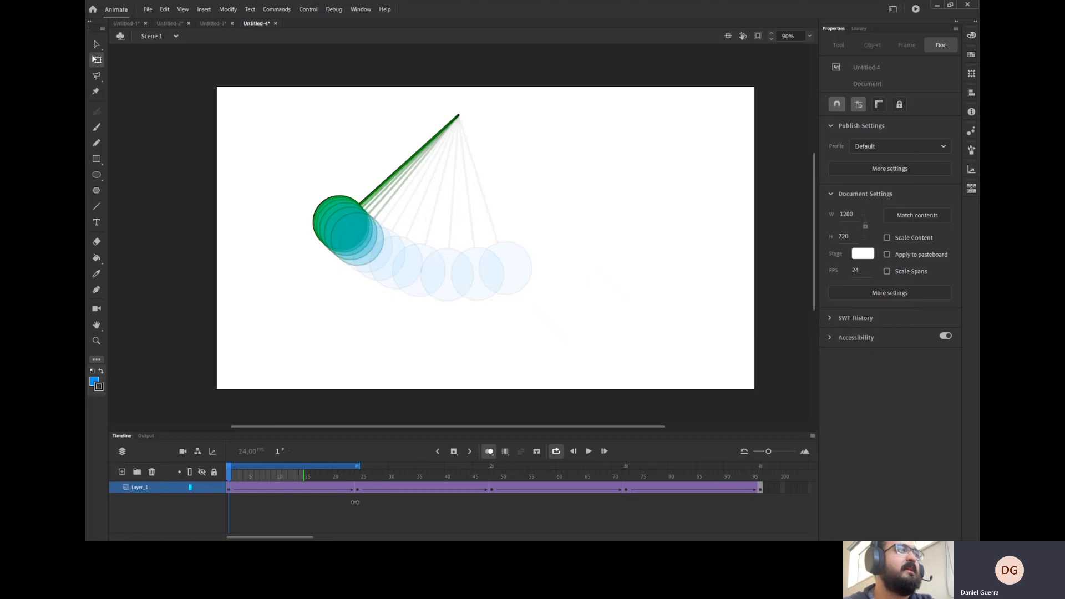
click(590, 452)
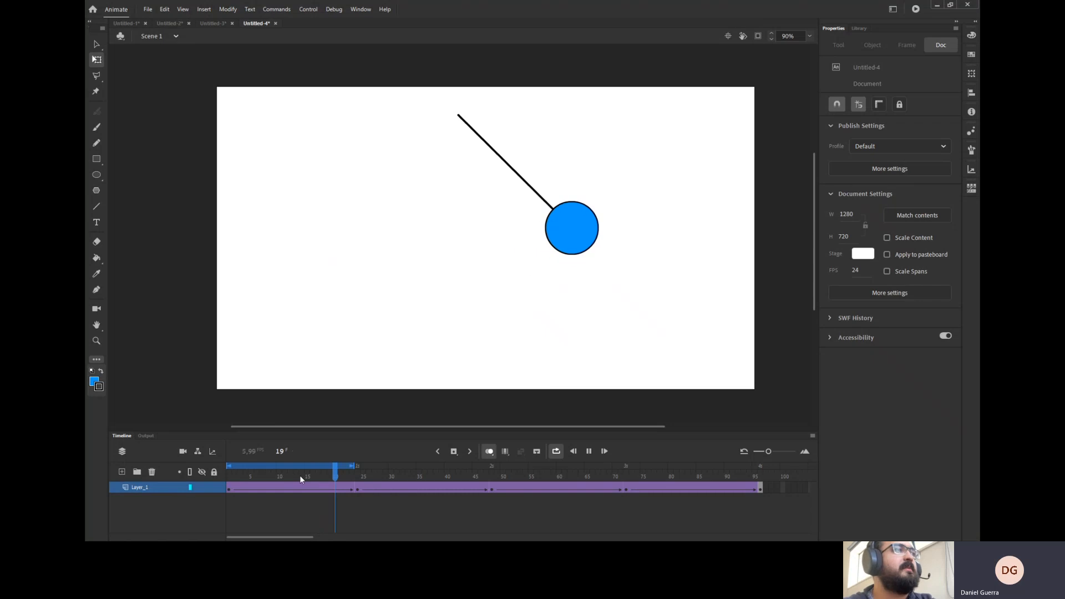
click(590, 453)
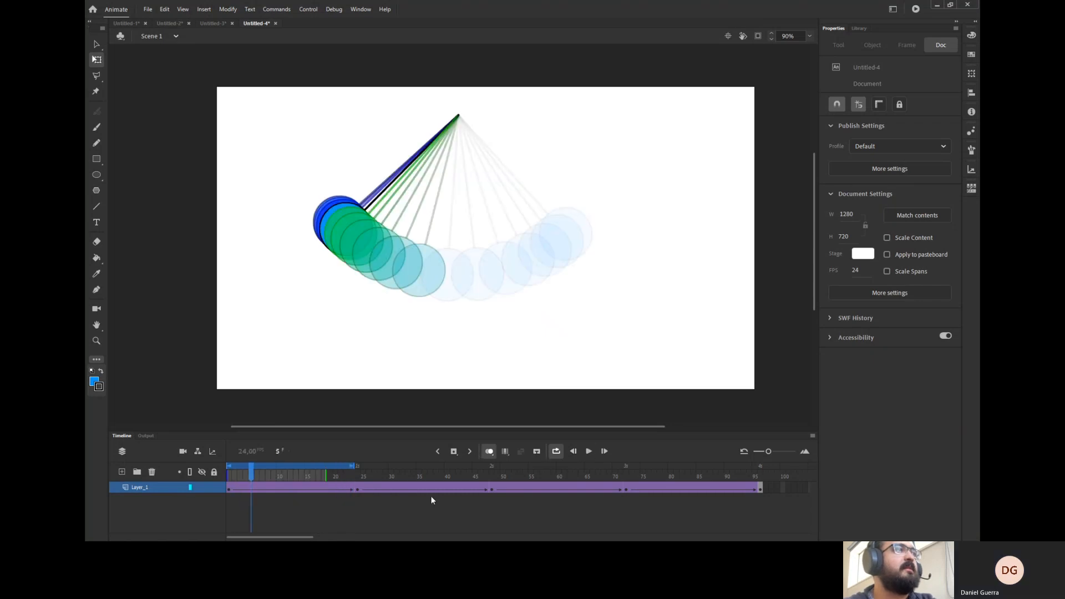
Step: Soften the first tween's ease with the start handle at frame 10, 0%, and the end handle at frame 15, 100%, and apply it as My Ease 2
click(280, 489)
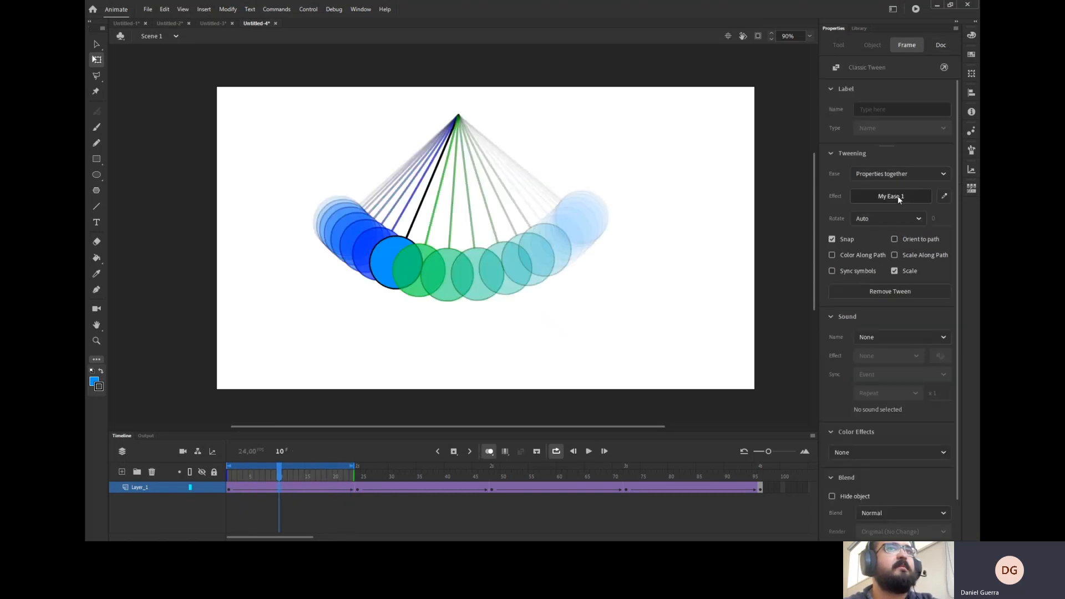
click(945, 197)
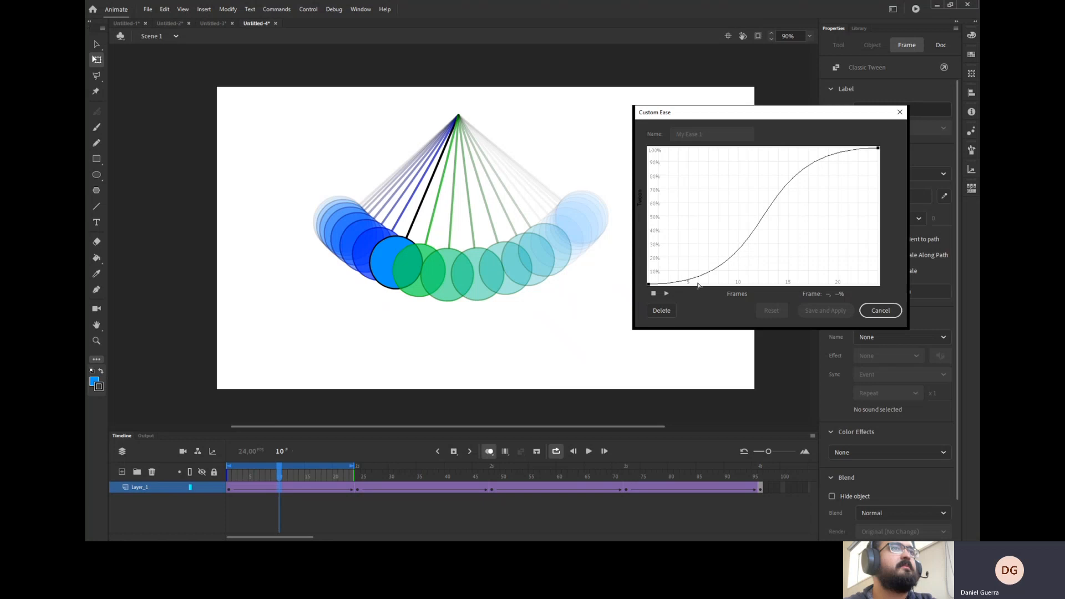
click(650, 285)
drag(789, 286, 737, 297)
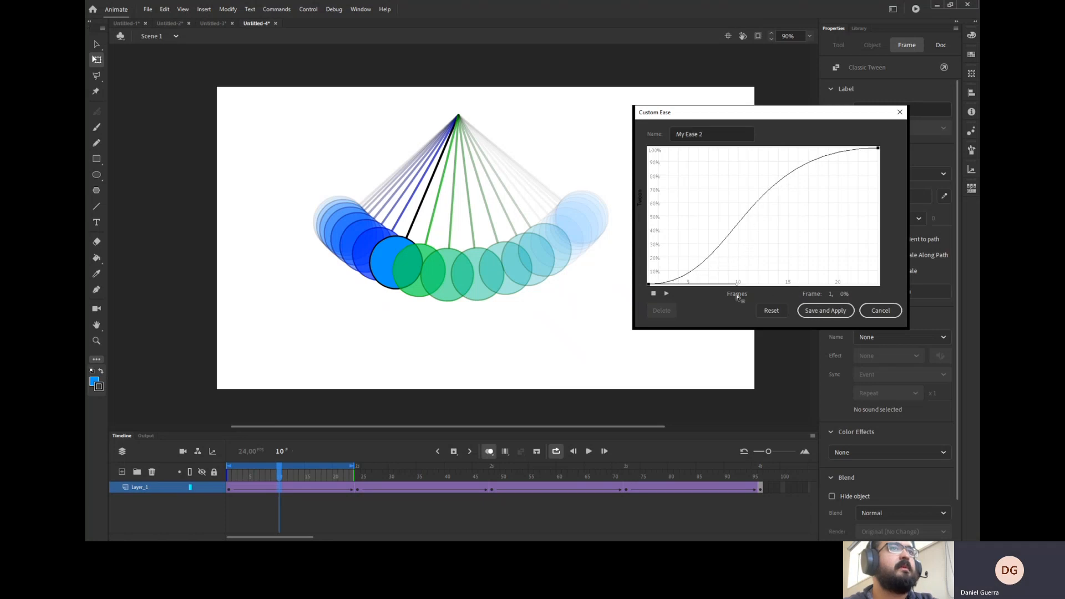
click(878, 148)
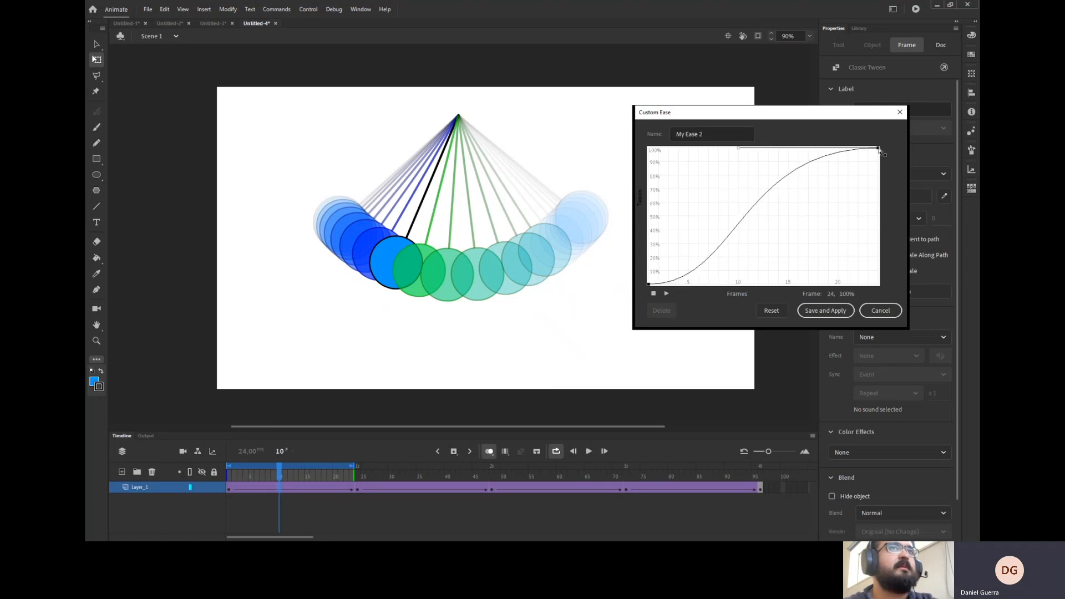
drag(740, 152, 788, 148)
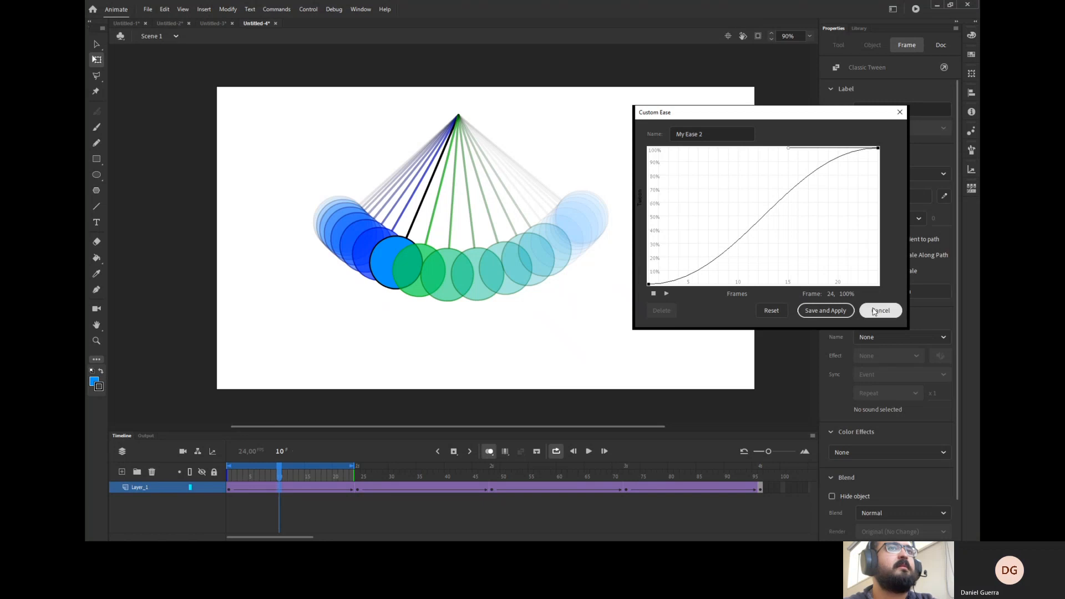
click(826, 311)
Step: Play the first swing in a loop and check the onion-skin spacing and the ease applied to its tween
click(588, 451)
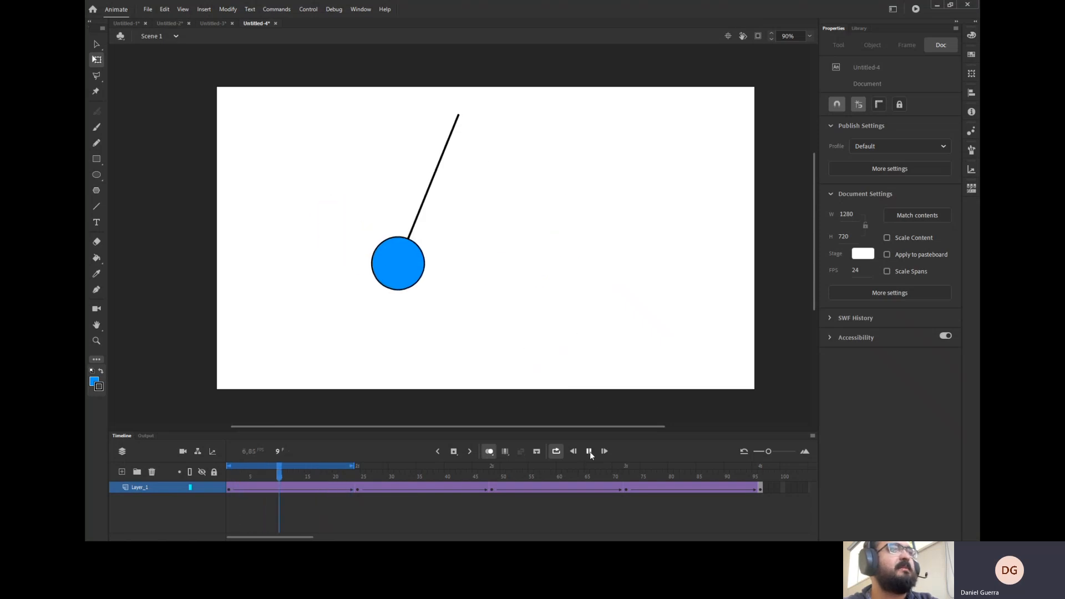
key(Return)
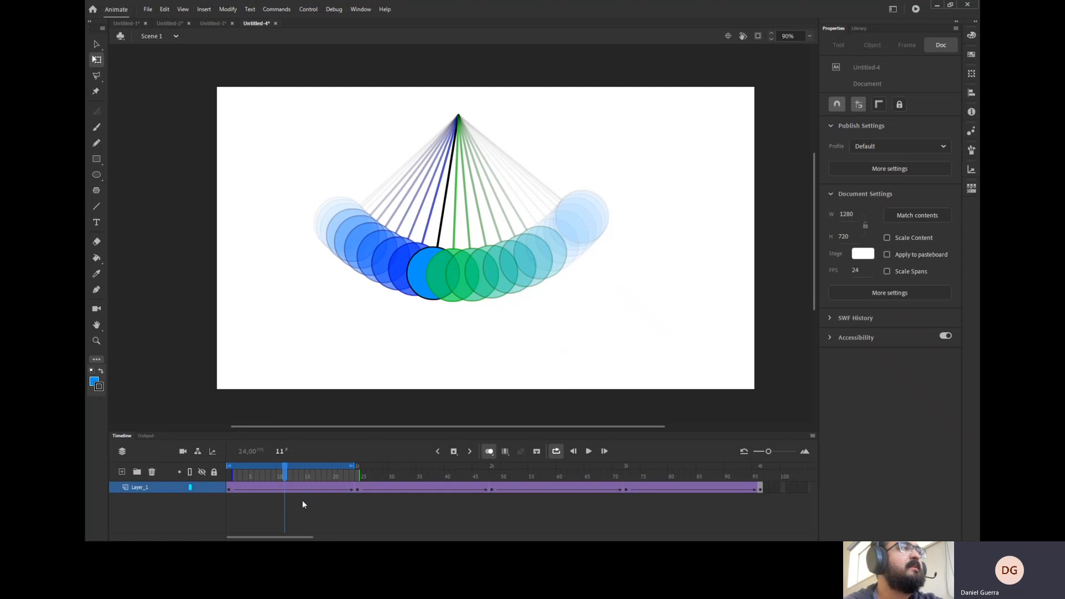
click(289, 488)
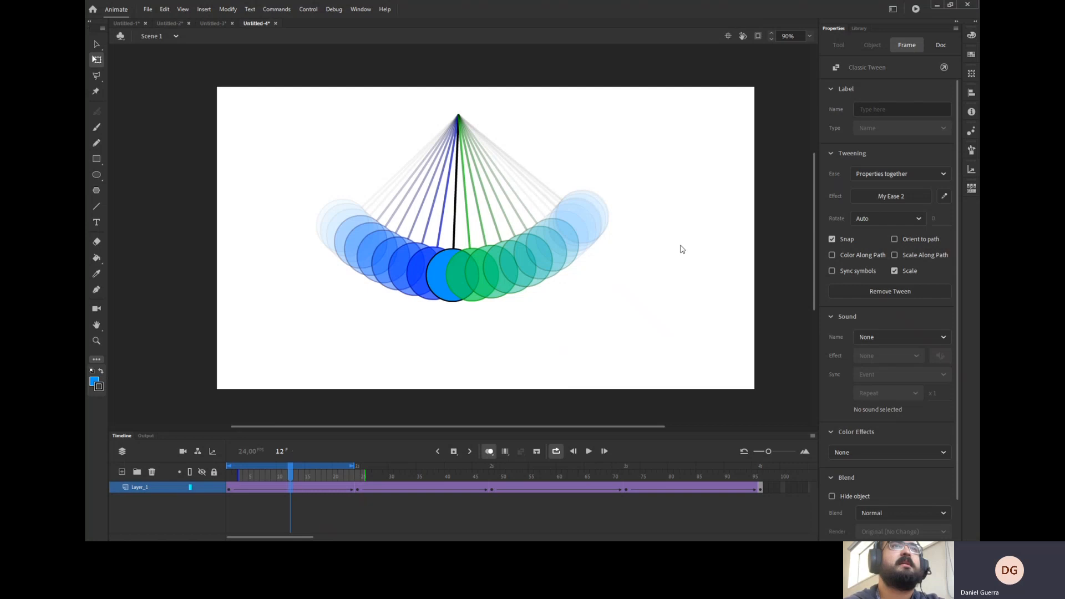
click(941, 45)
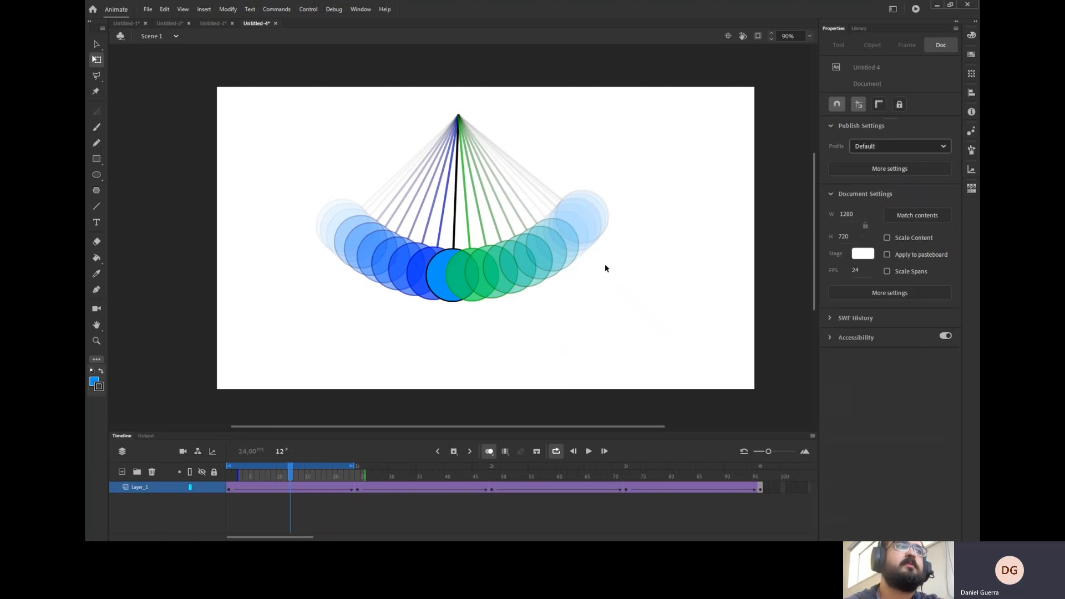
Step: Select the second tween at frame 35 and shift the loop range to frames 24 to 46
click(421, 490)
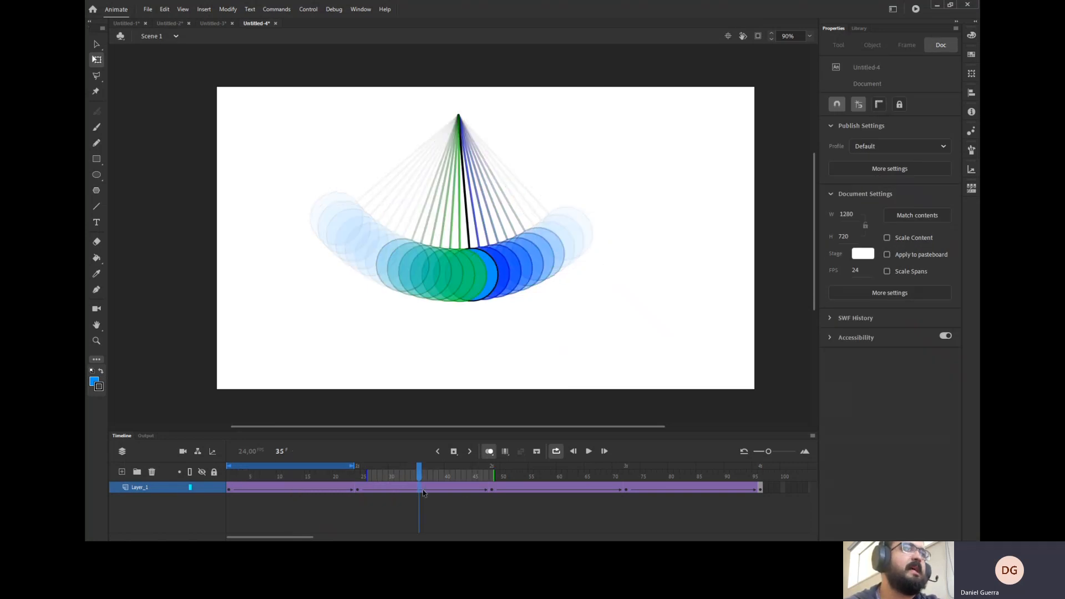
drag(297, 466, 426, 466)
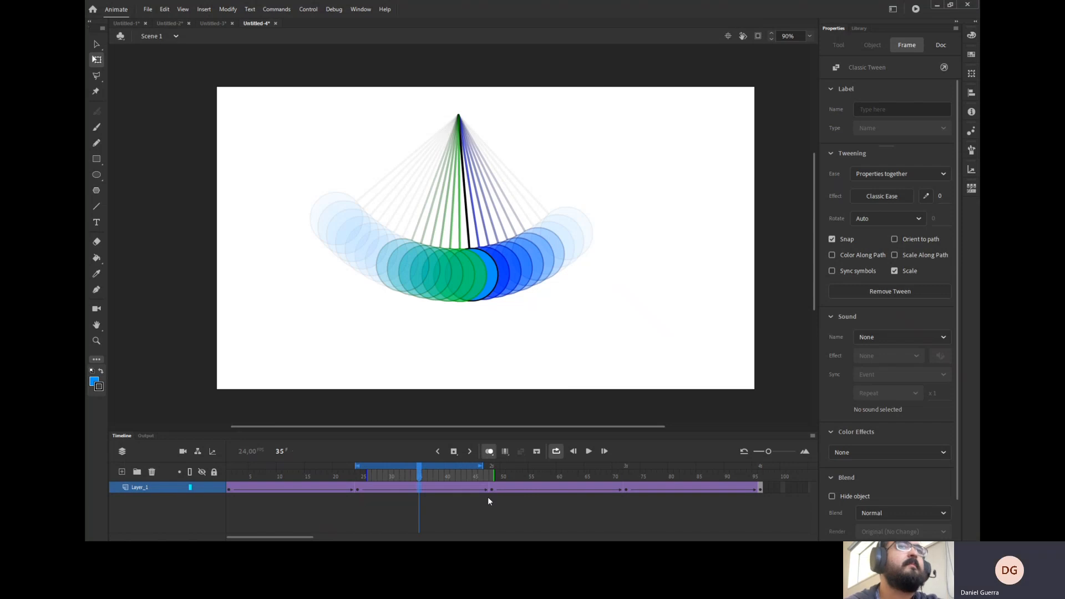
Step: Apply custom ease My Ease 3 to the second tween, with a slow start handled to frame 40, 0%, and a steep finish, and return to frame 24
click(927, 196)
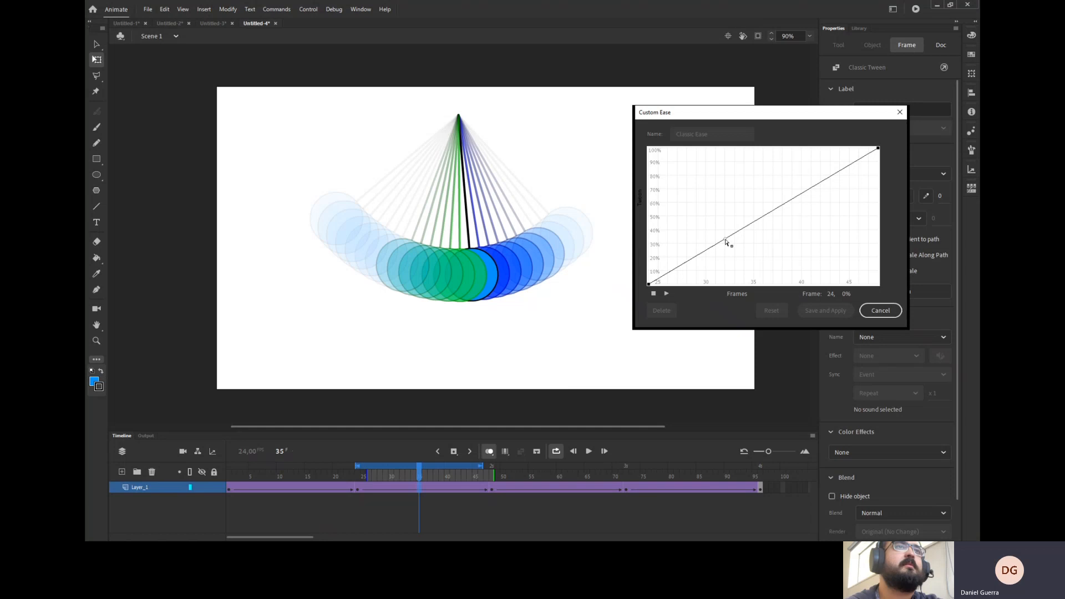
drag(725, 241, 802, 354)
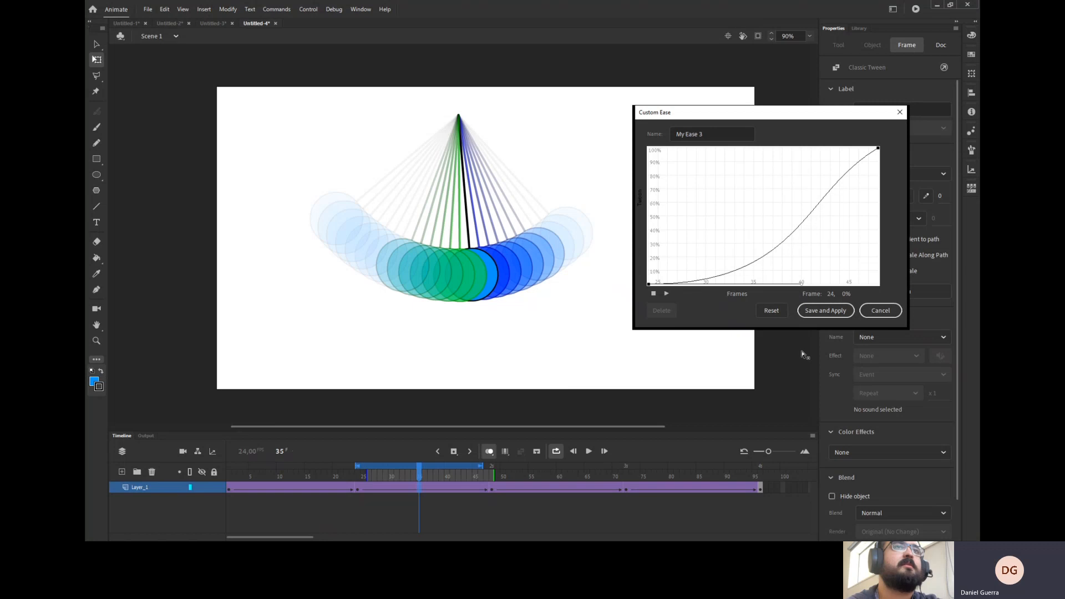
click(878, 150)
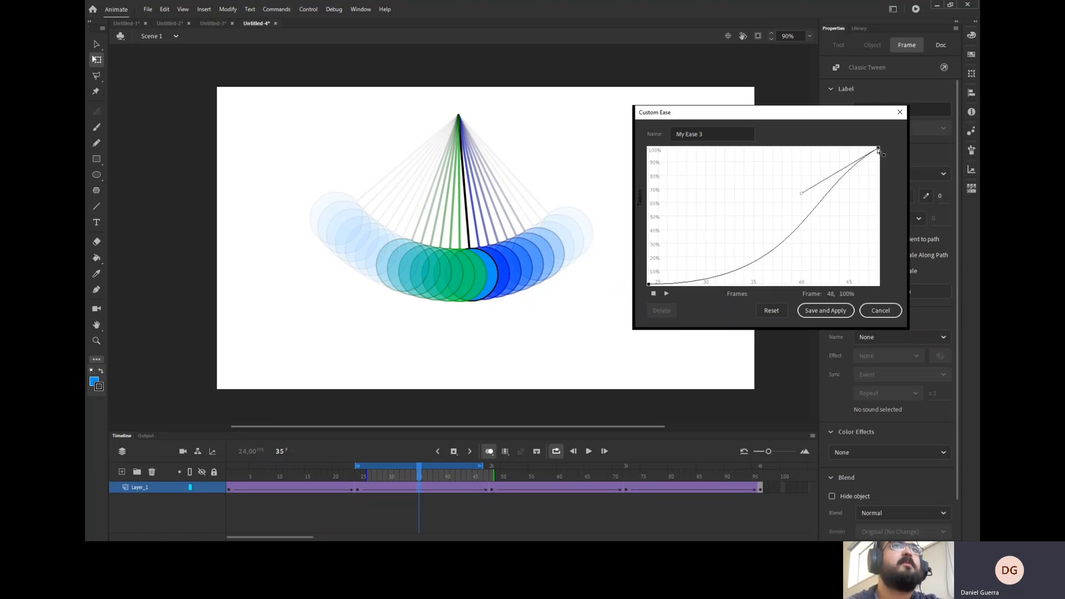
drag(801, 195, 895, 191)
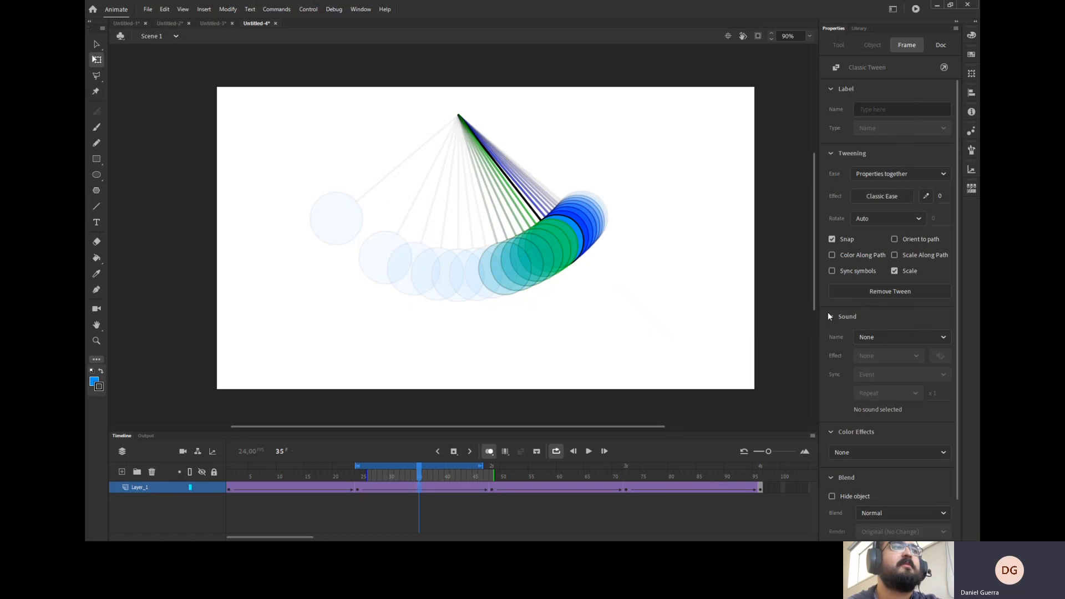
click(826, 311)
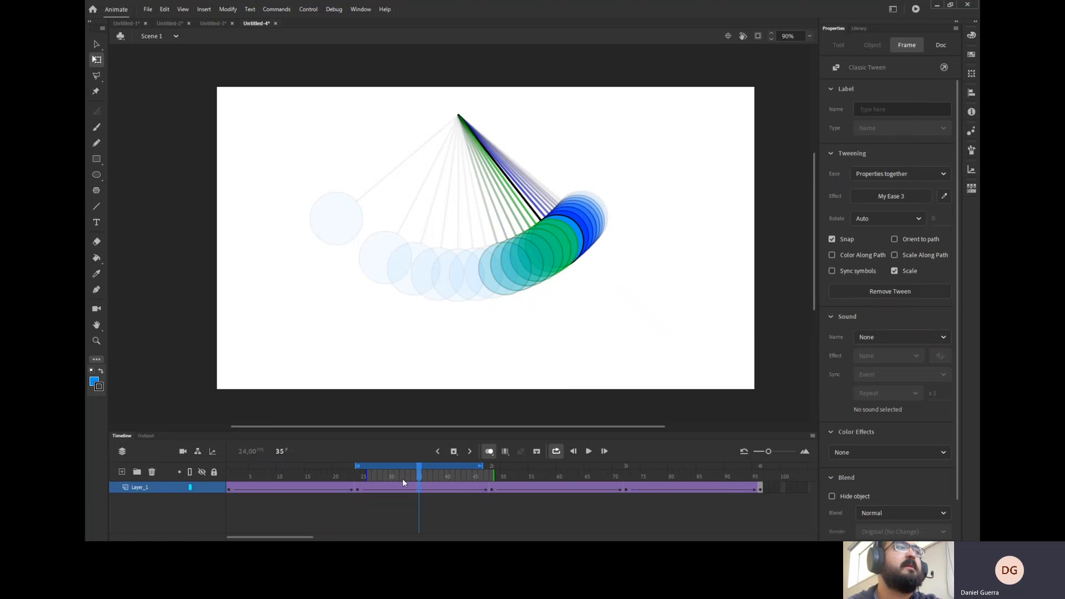
click(361, 474)
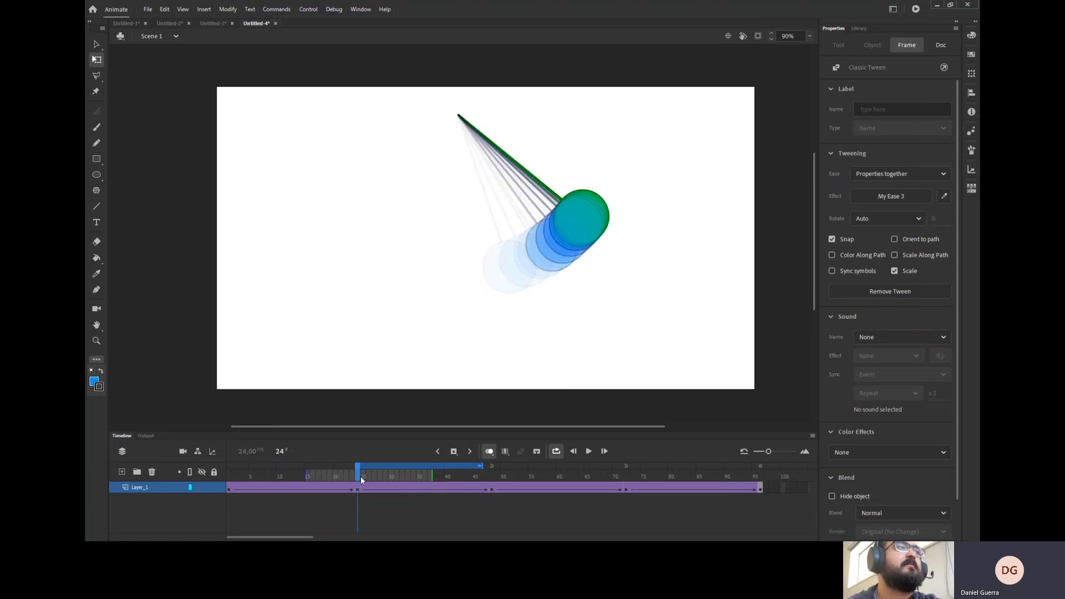
Step: Play the second swing in a loop, then fit the onion-skin range to frames 24 to 47 with the playhead at frame 35
click(589, 452)
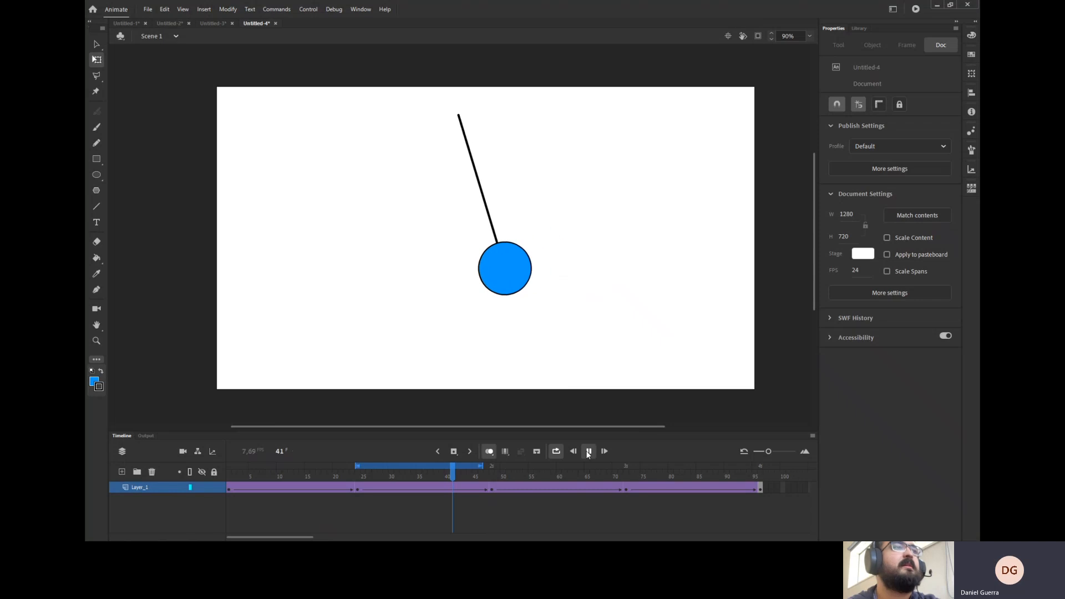
click(588, 451)
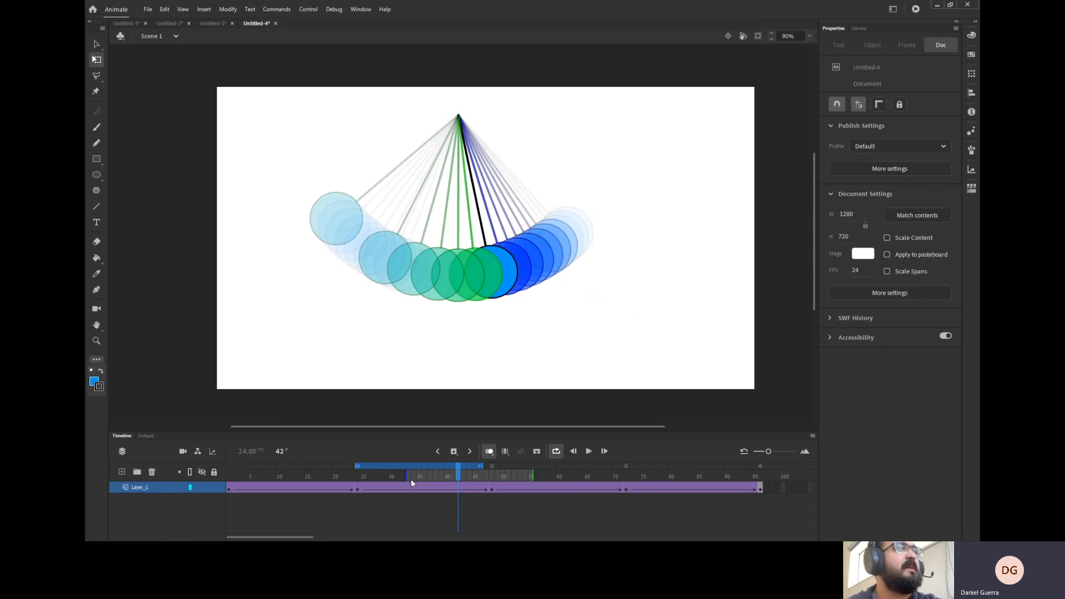
drag(405, 476, 356, 476)
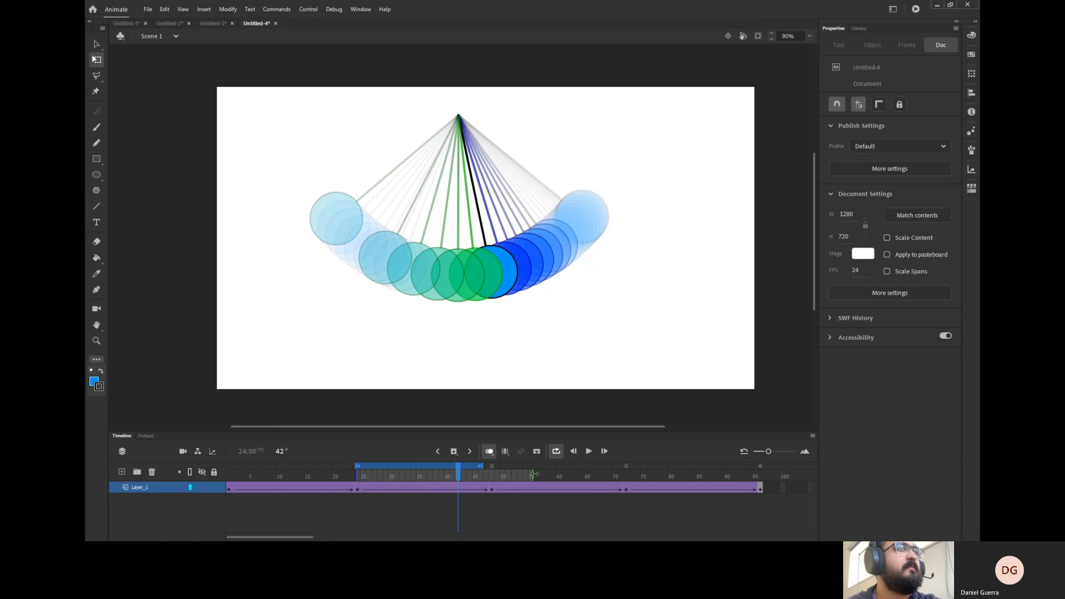
drag(533, 474, 488, 476)
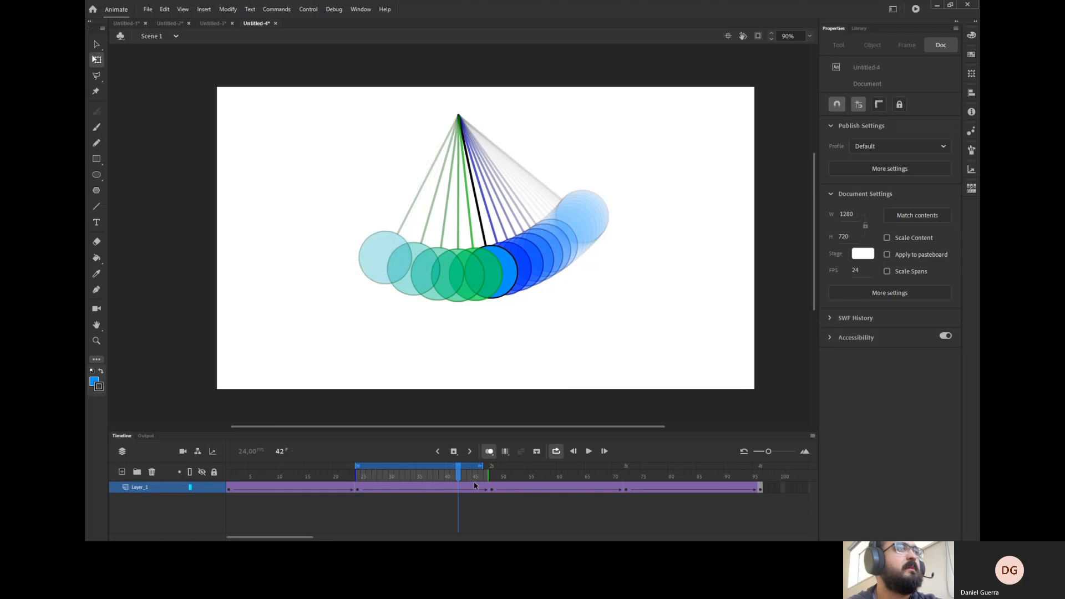
click(421, 477)
drag(454, 475, 488, 476)
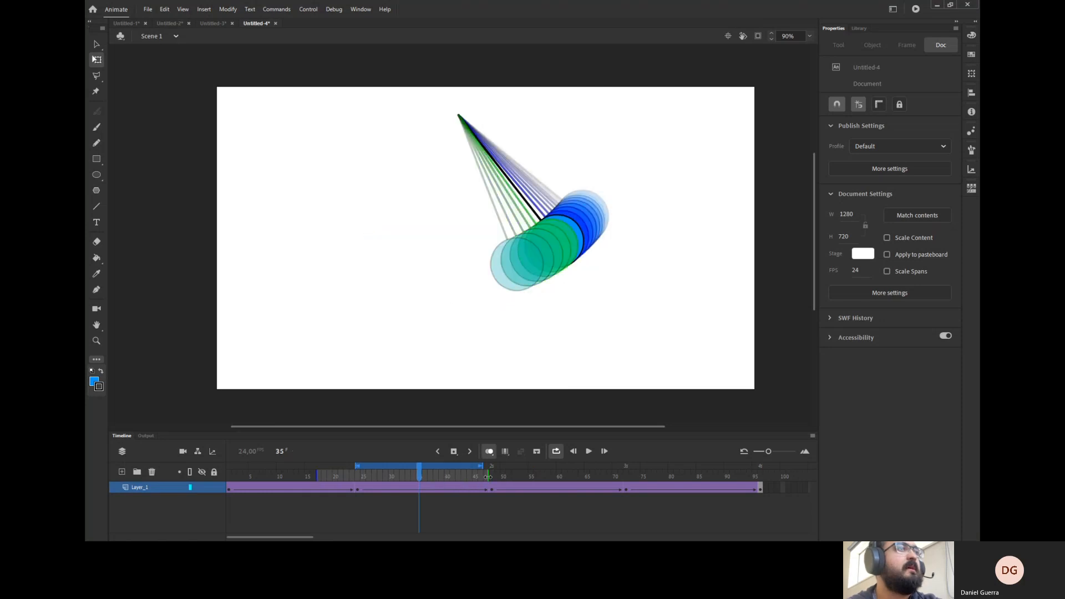
drag(323, 477, 358, 482)
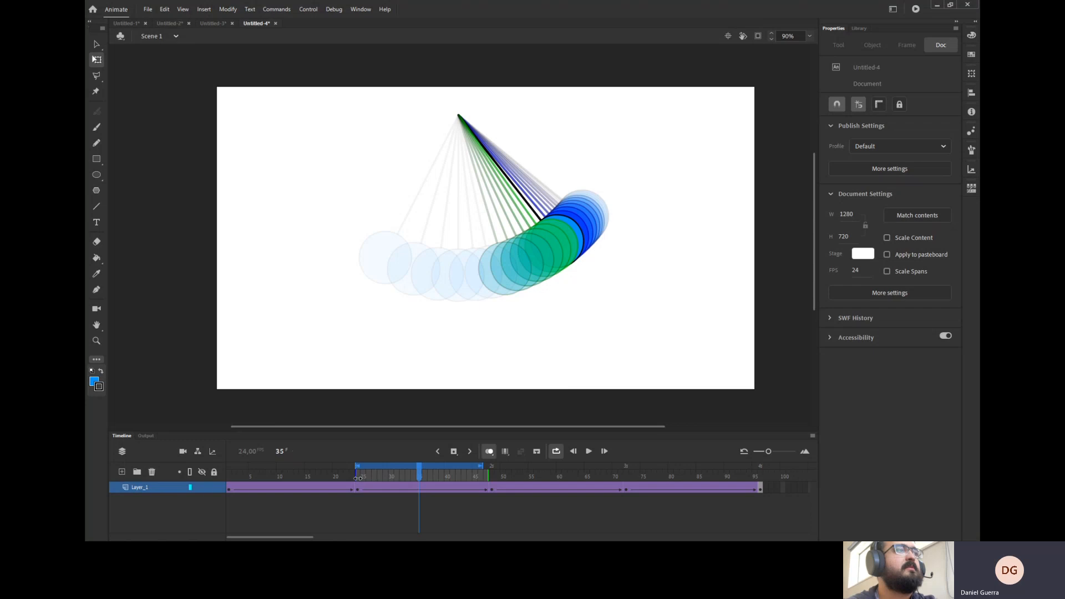
Step: Replay the second swing from frame 24, then test the whole movie and close the preview
click(361, 476)
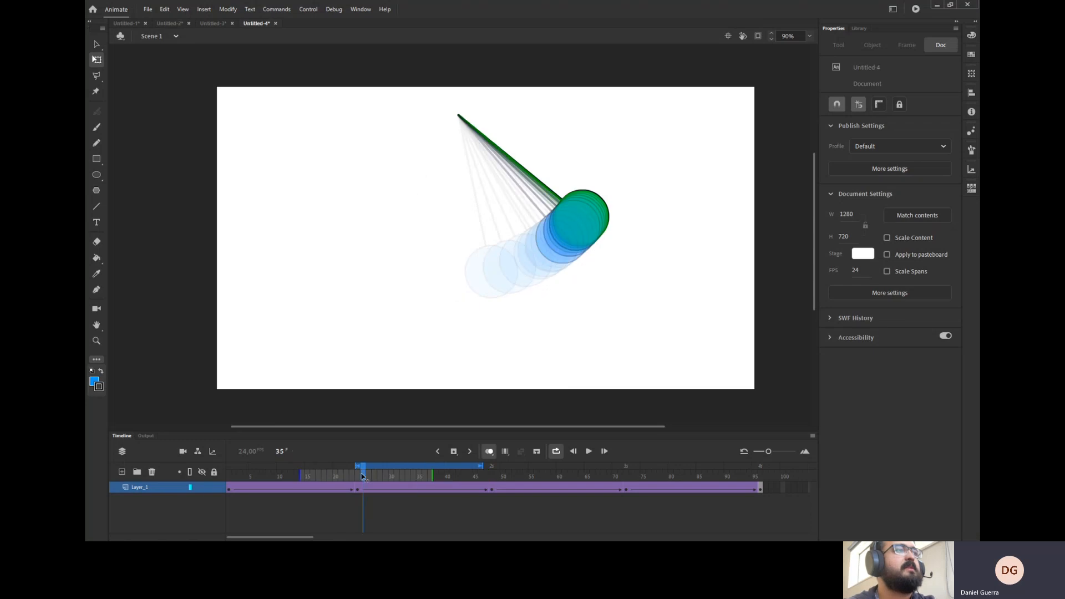
click(359, 475)
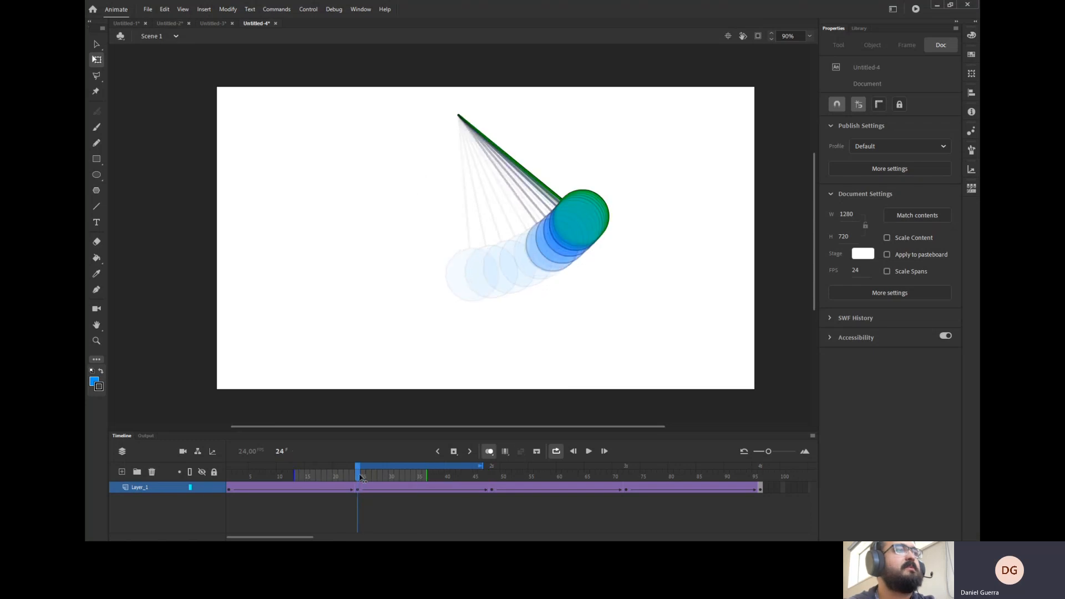
click(589, 451)
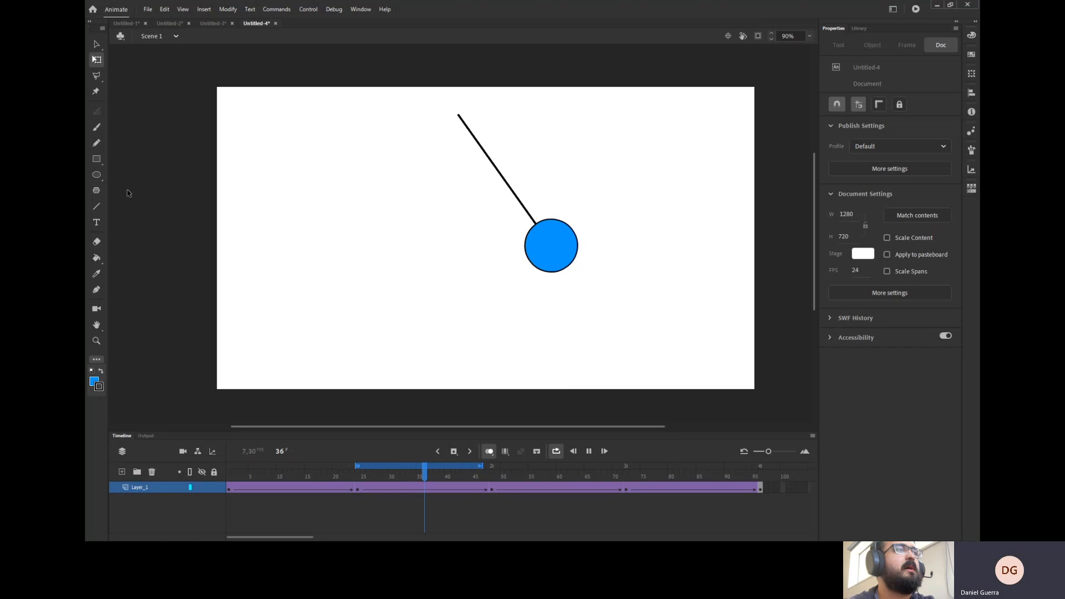
click(589, 451)
click(916, 9)
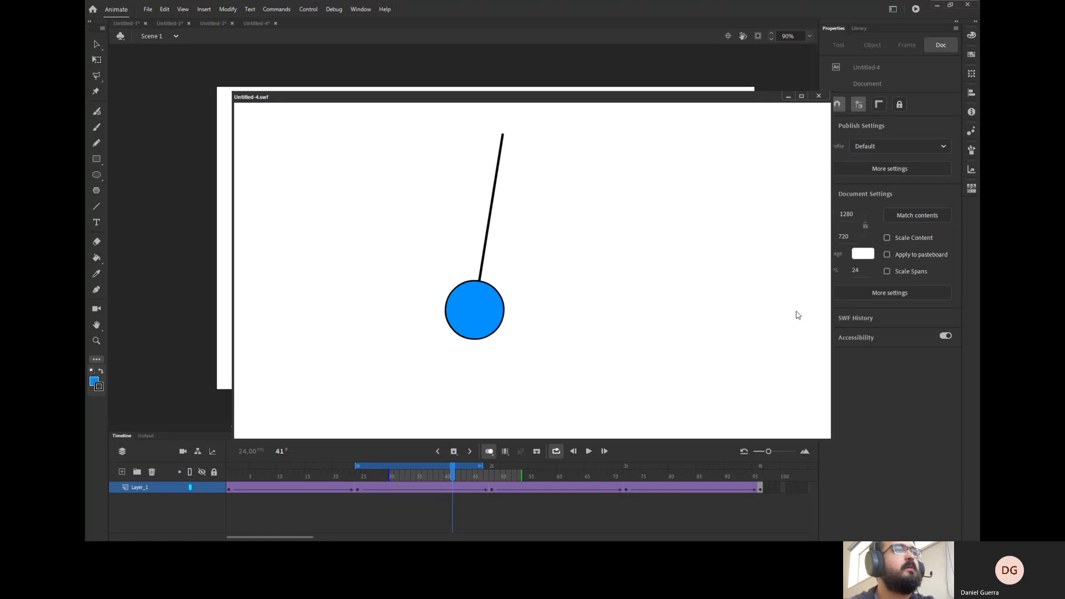
click(818, 96)
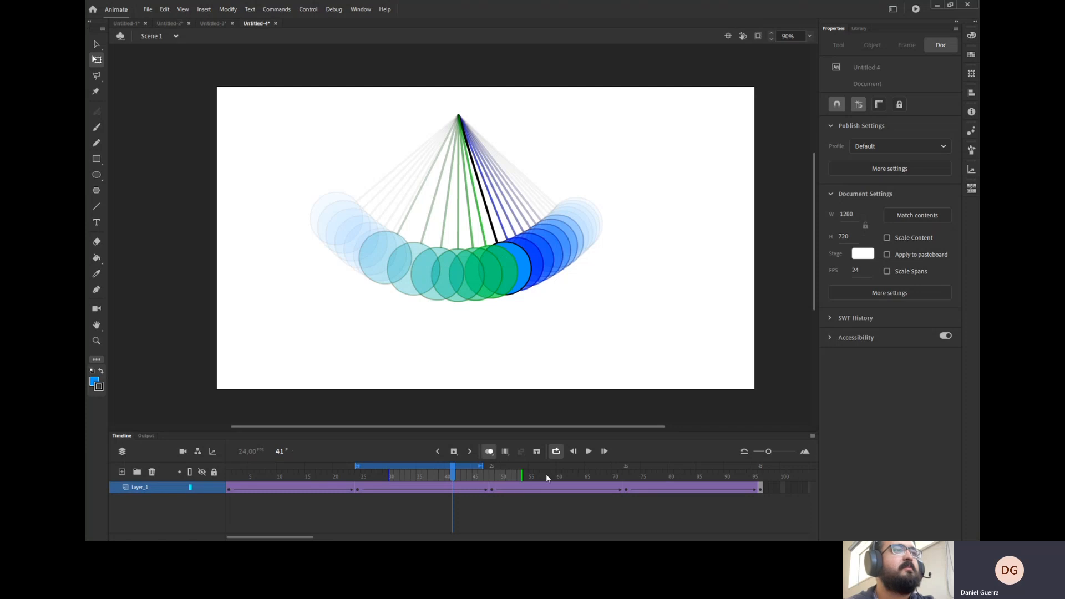
Step: Shift the loop range to frames 48 to 70 and select the third tween at frame 59
drag(467, 466, 603, 471)
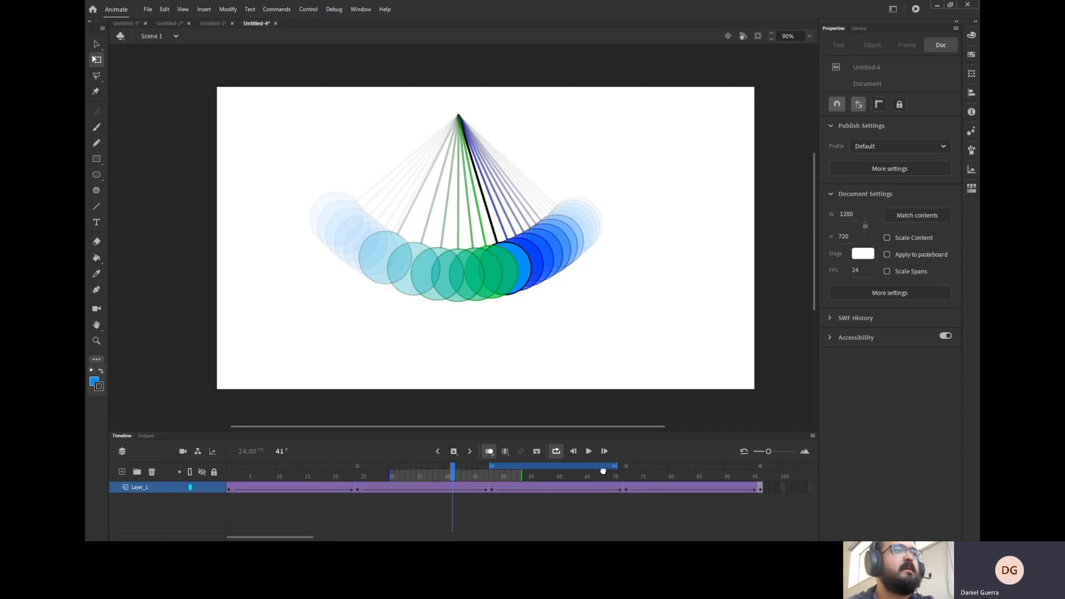
click(567, 477)
click(569, 490)
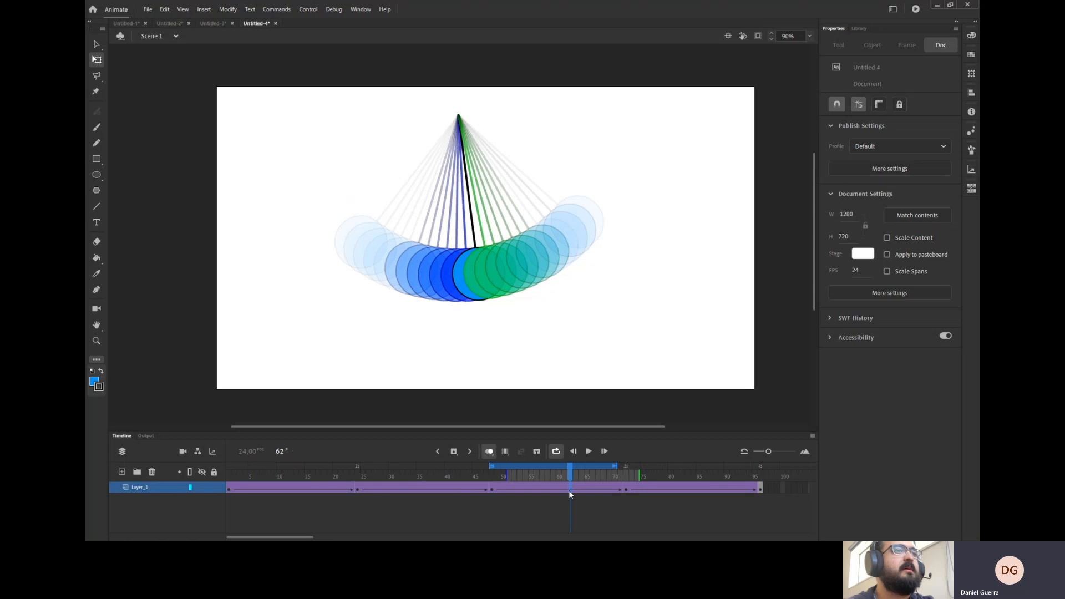
click(554, 491)
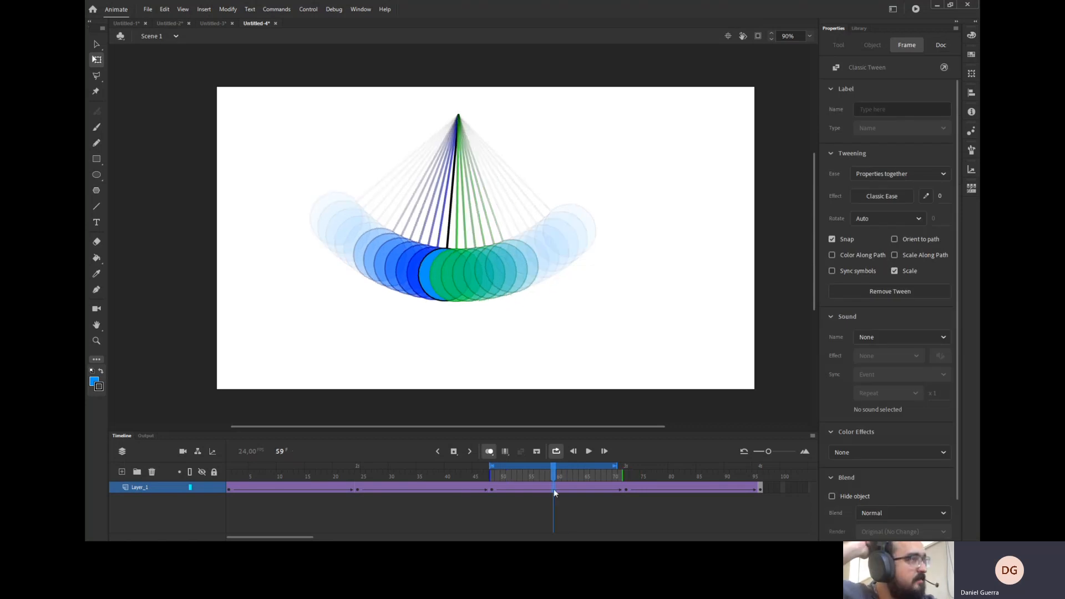
Step: Apply custom ease My Ease 4 to the third tween, with the start handle at frame 48, about 50%, and the end handle at frame 60, 100%
click(927, 198)
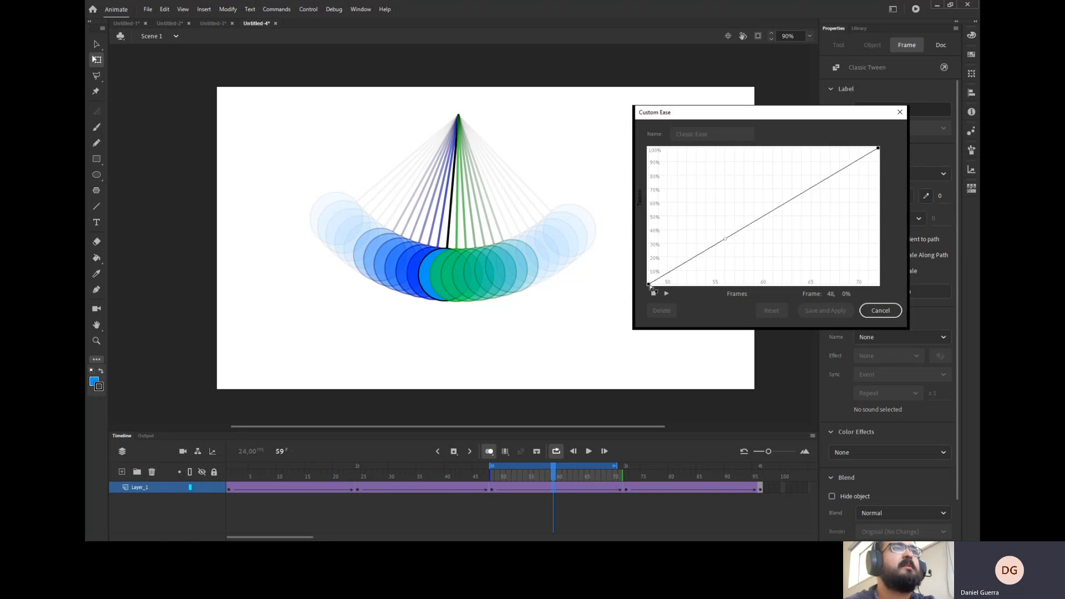
drag(728, 240, 633, 218)
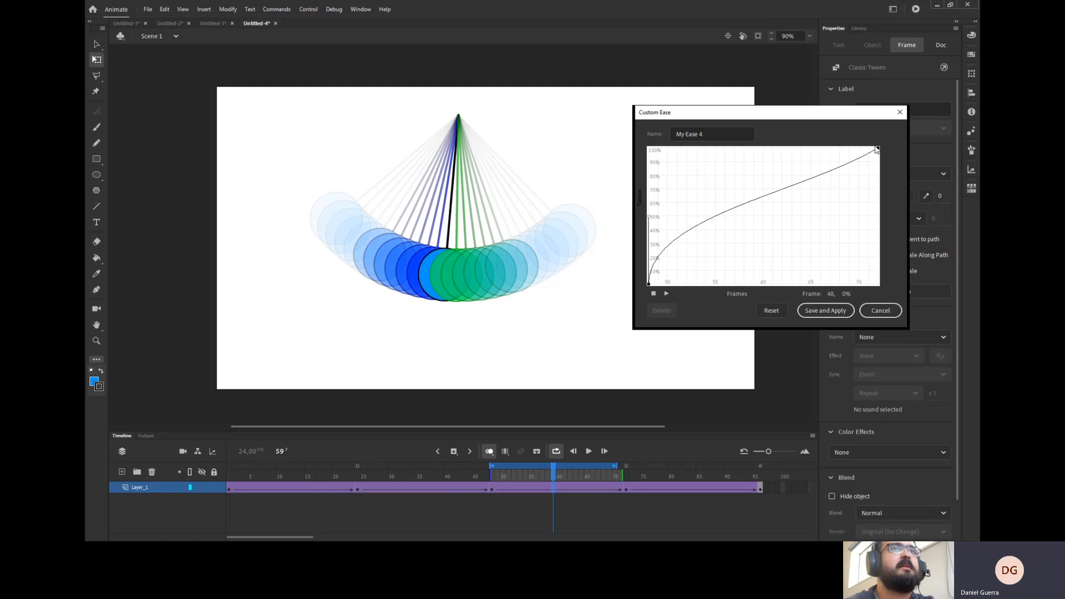
drag(877, 150, 763, 148)
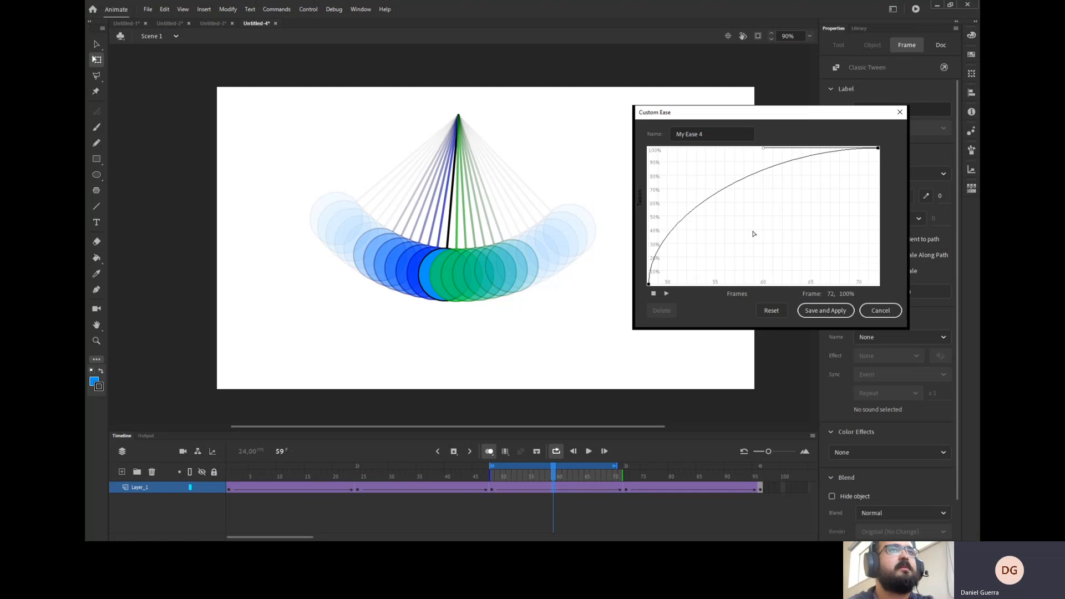
click(837, 313)
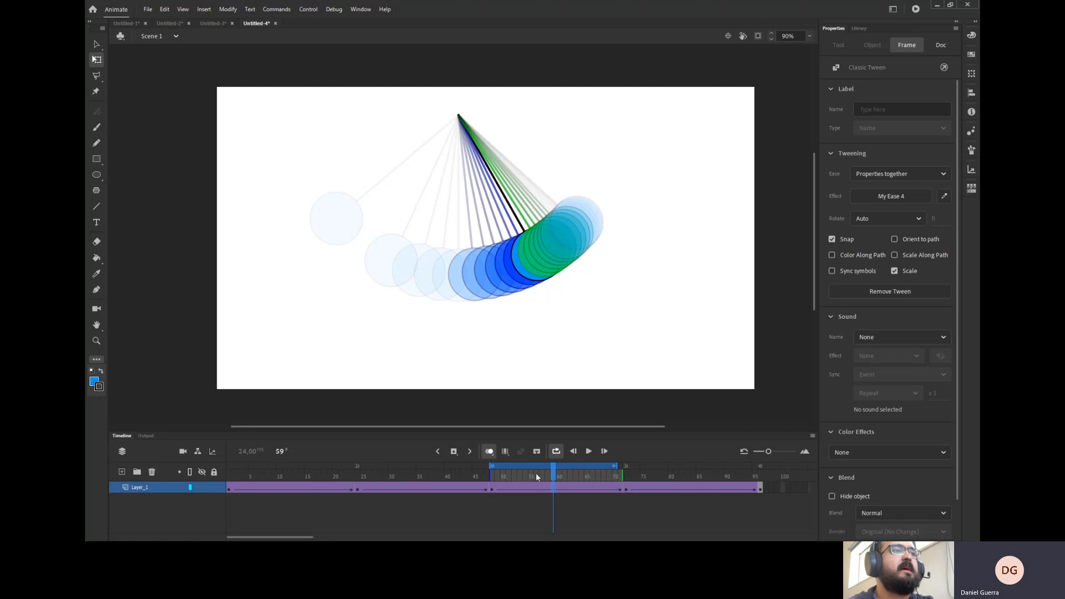
Step: Play the third swing in a loop from frame 48 and check its onion-skin spacing and applied ease around frames 56 to 58
drag(521, 474, 493, 481)
click(589, 451)
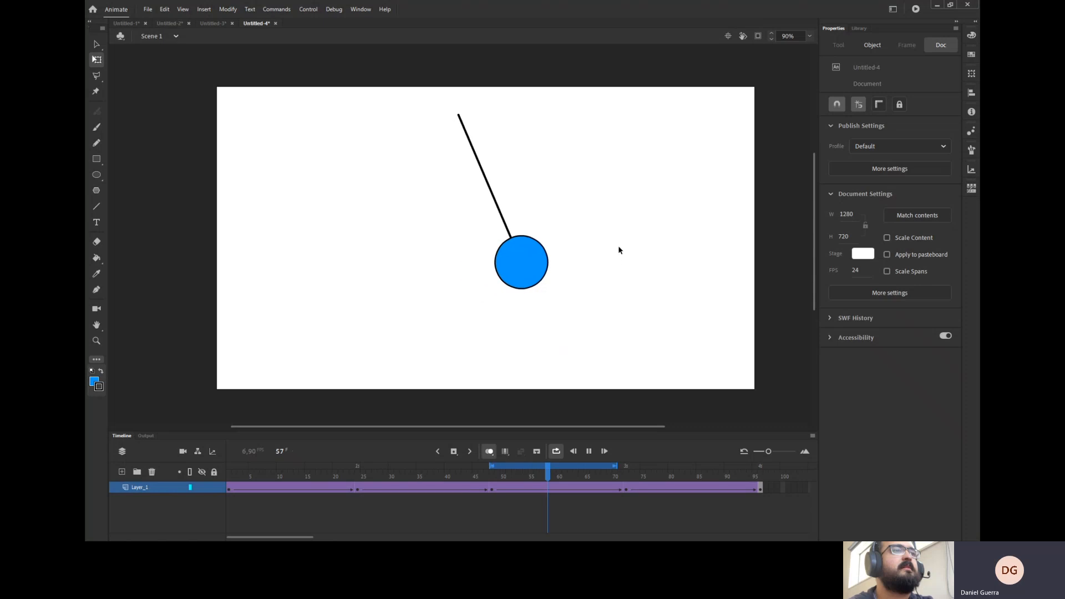
click(589, 451)
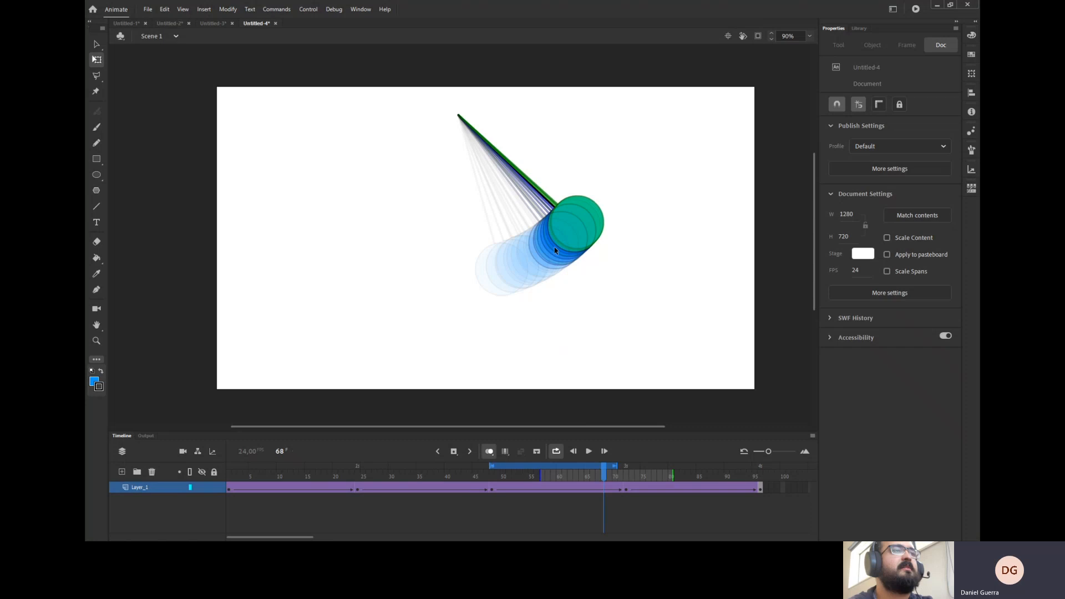
drag(593, 466, 536, 483)
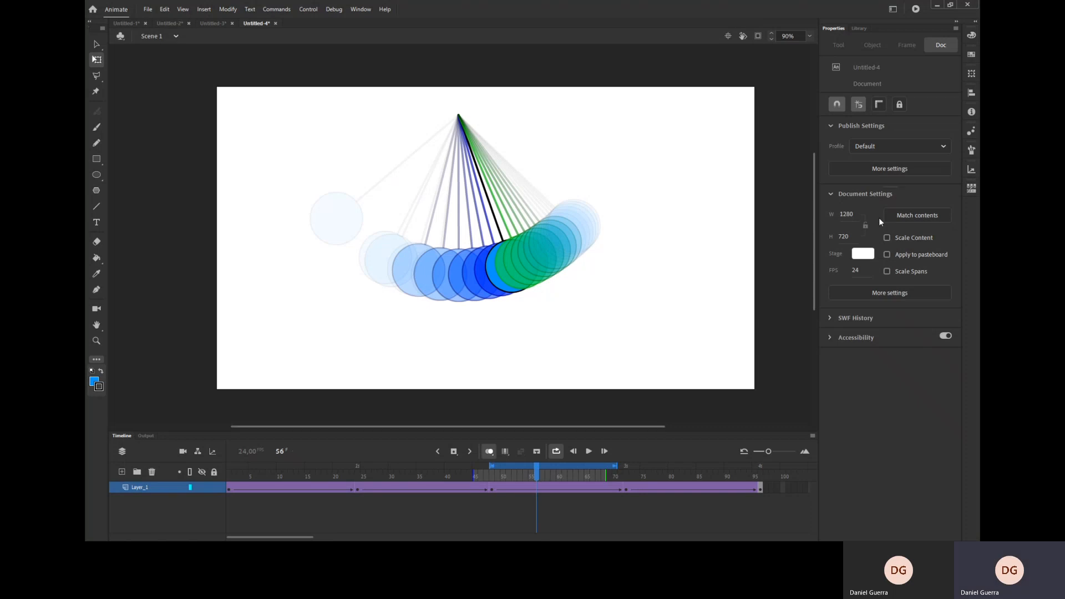
click(549, 491)
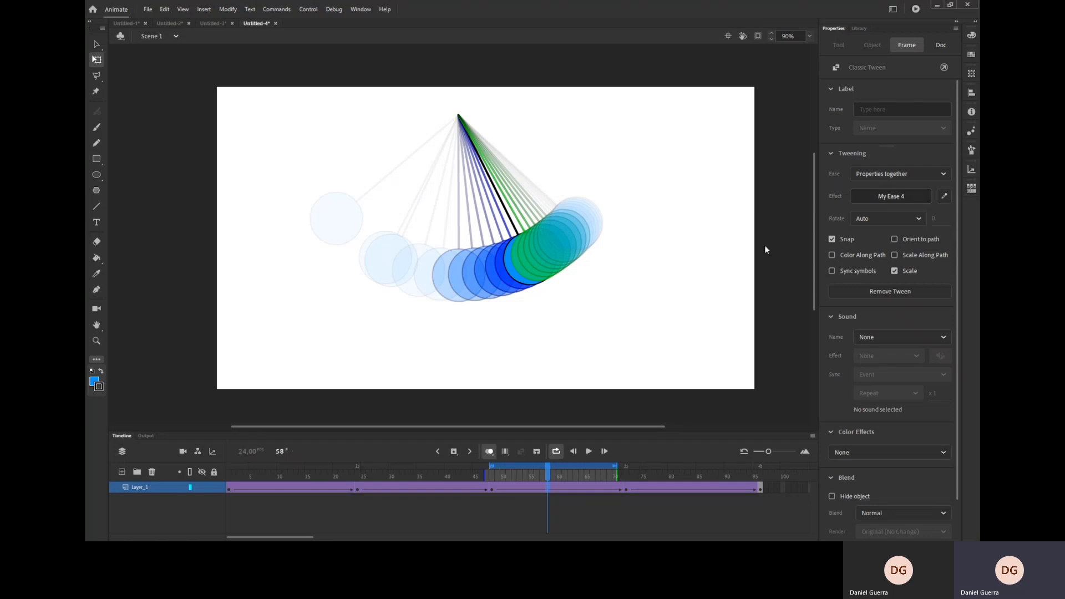
click(774, 208)
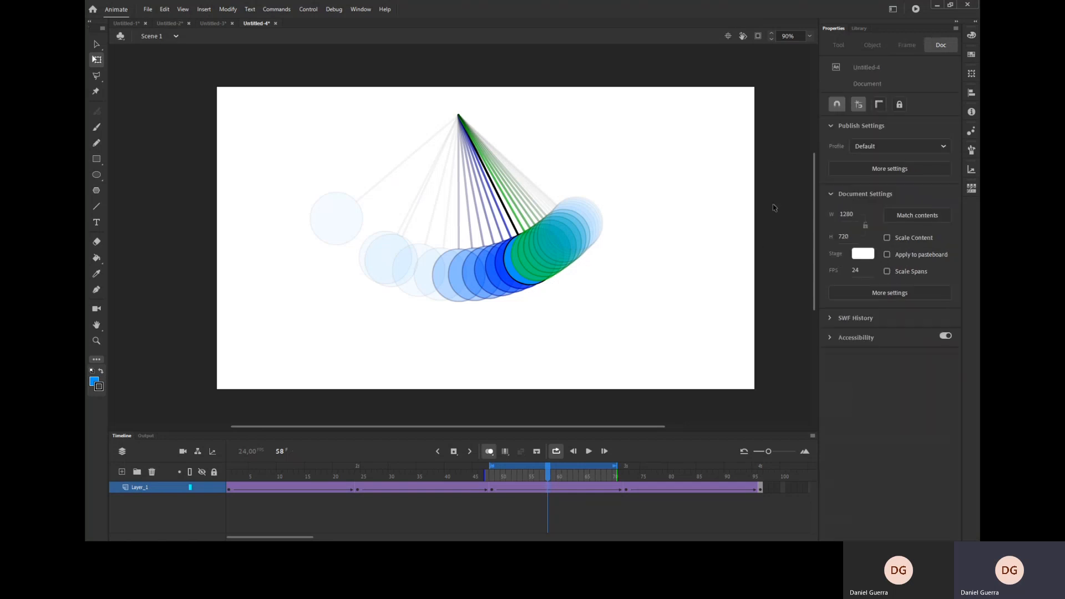